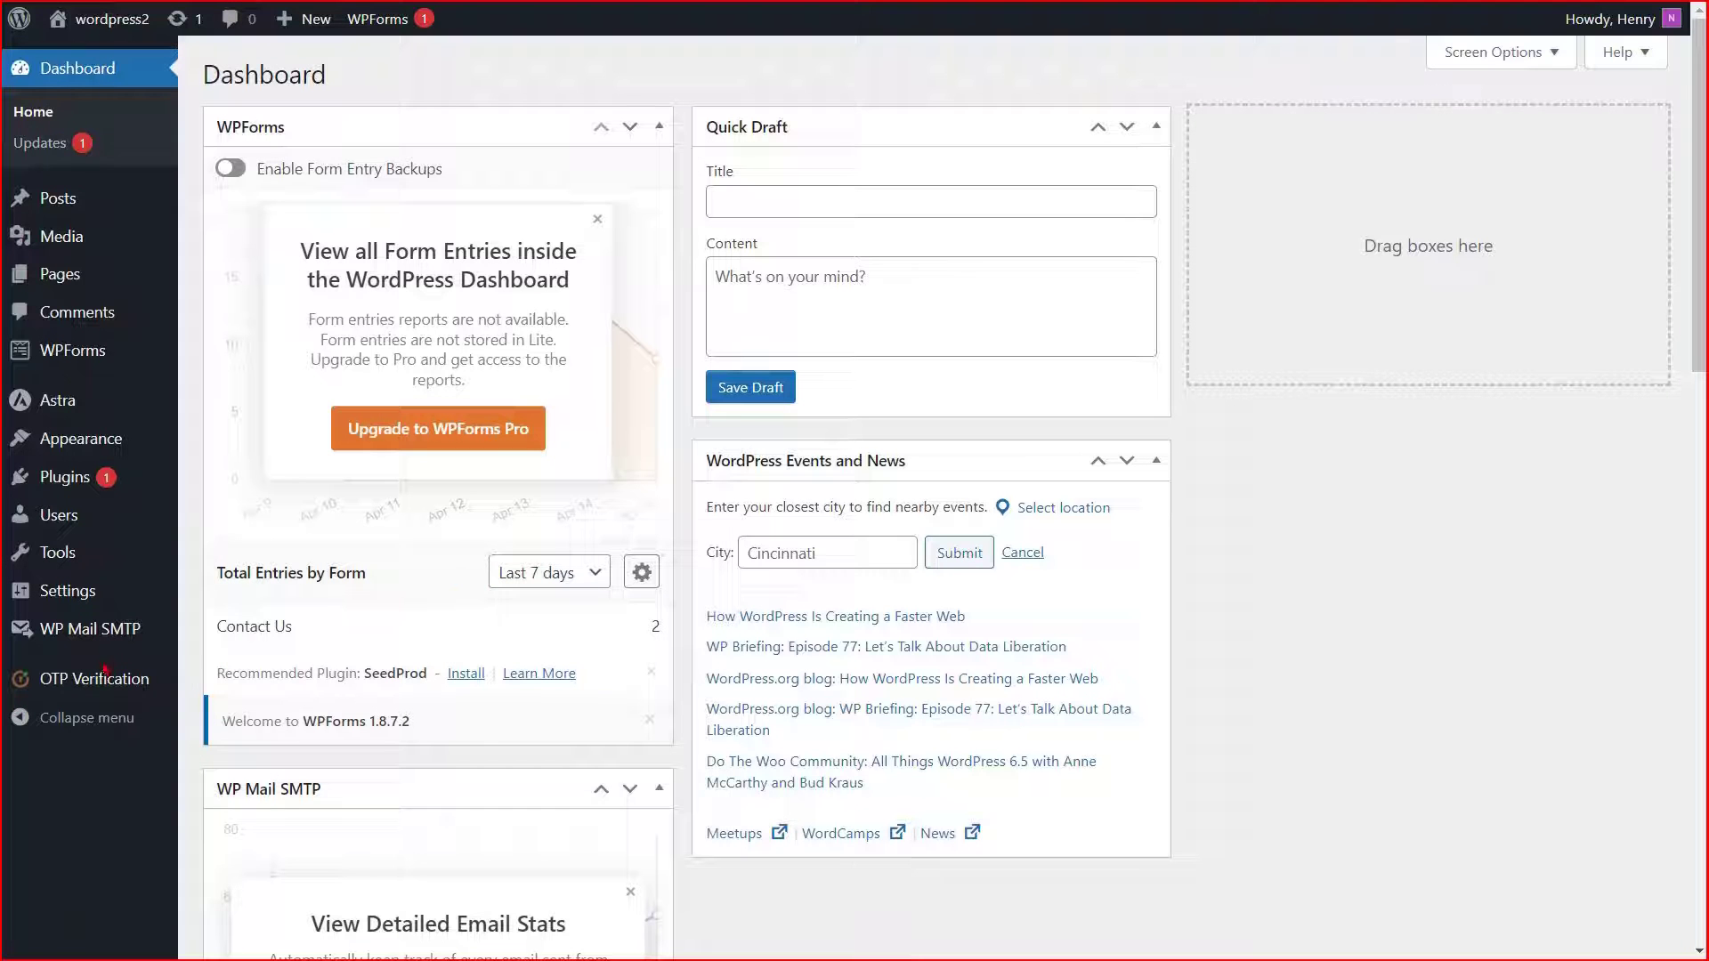
Open the OTP Verification form list, search for WPForms, and select it.
{"action": "mouse_move", "coordinate": [89, 683]}
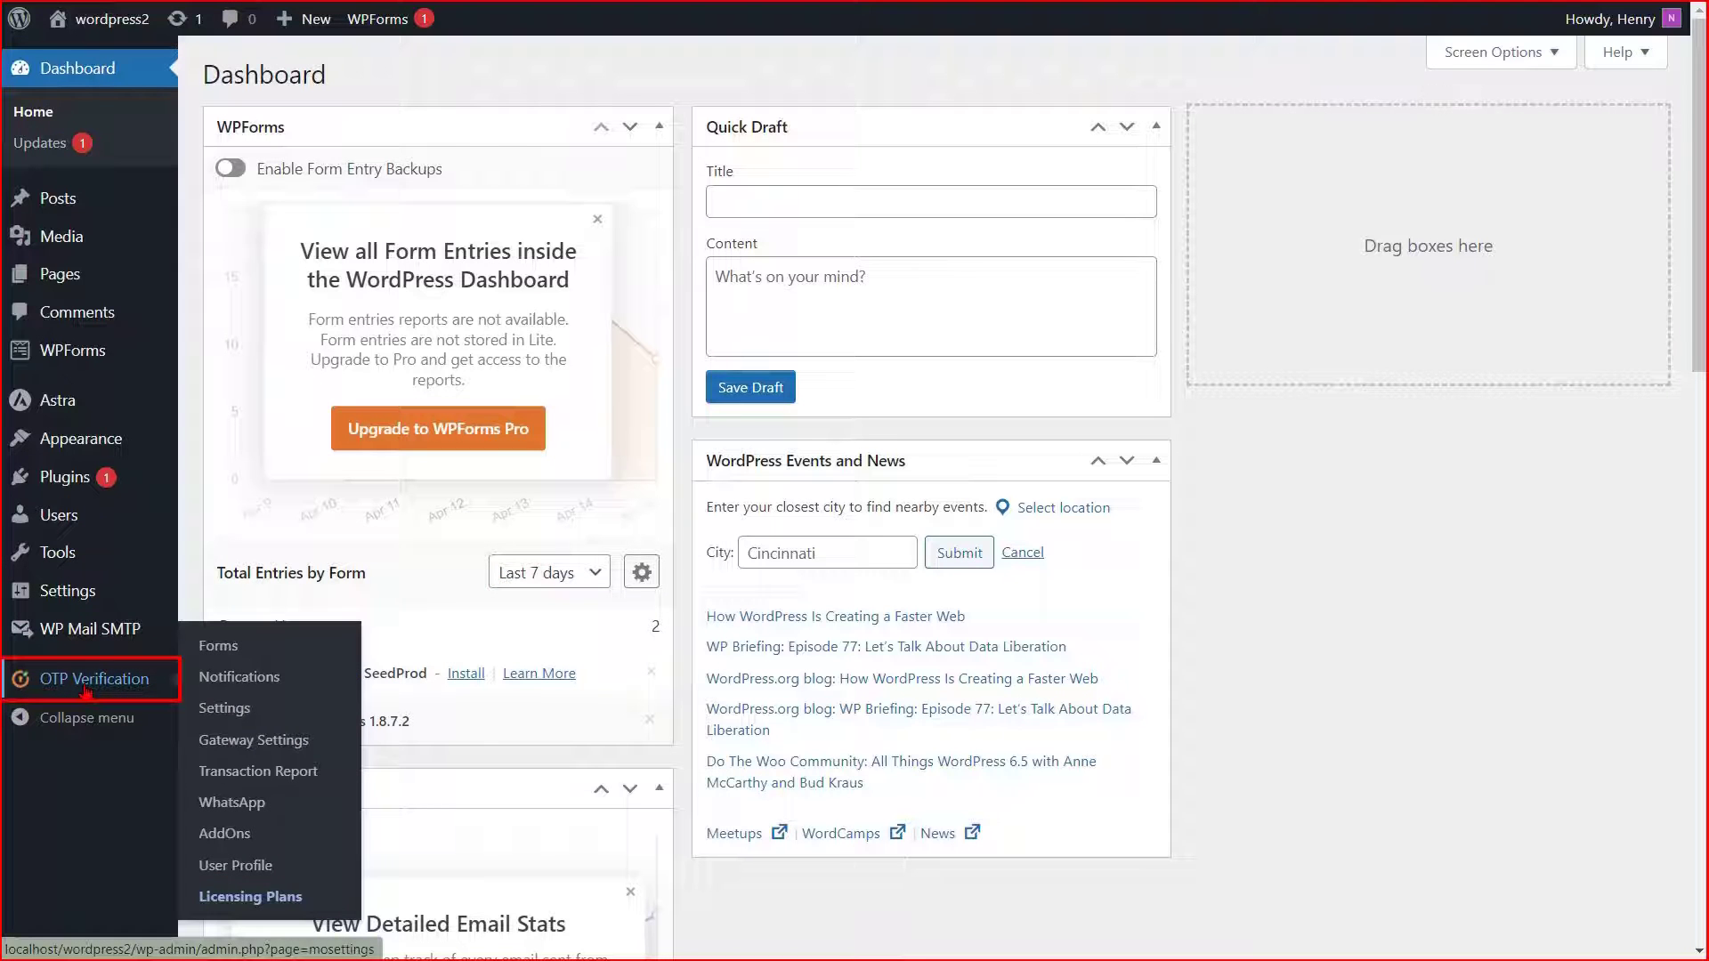
{"action": "left_click", "coordinate": [86, 685]}
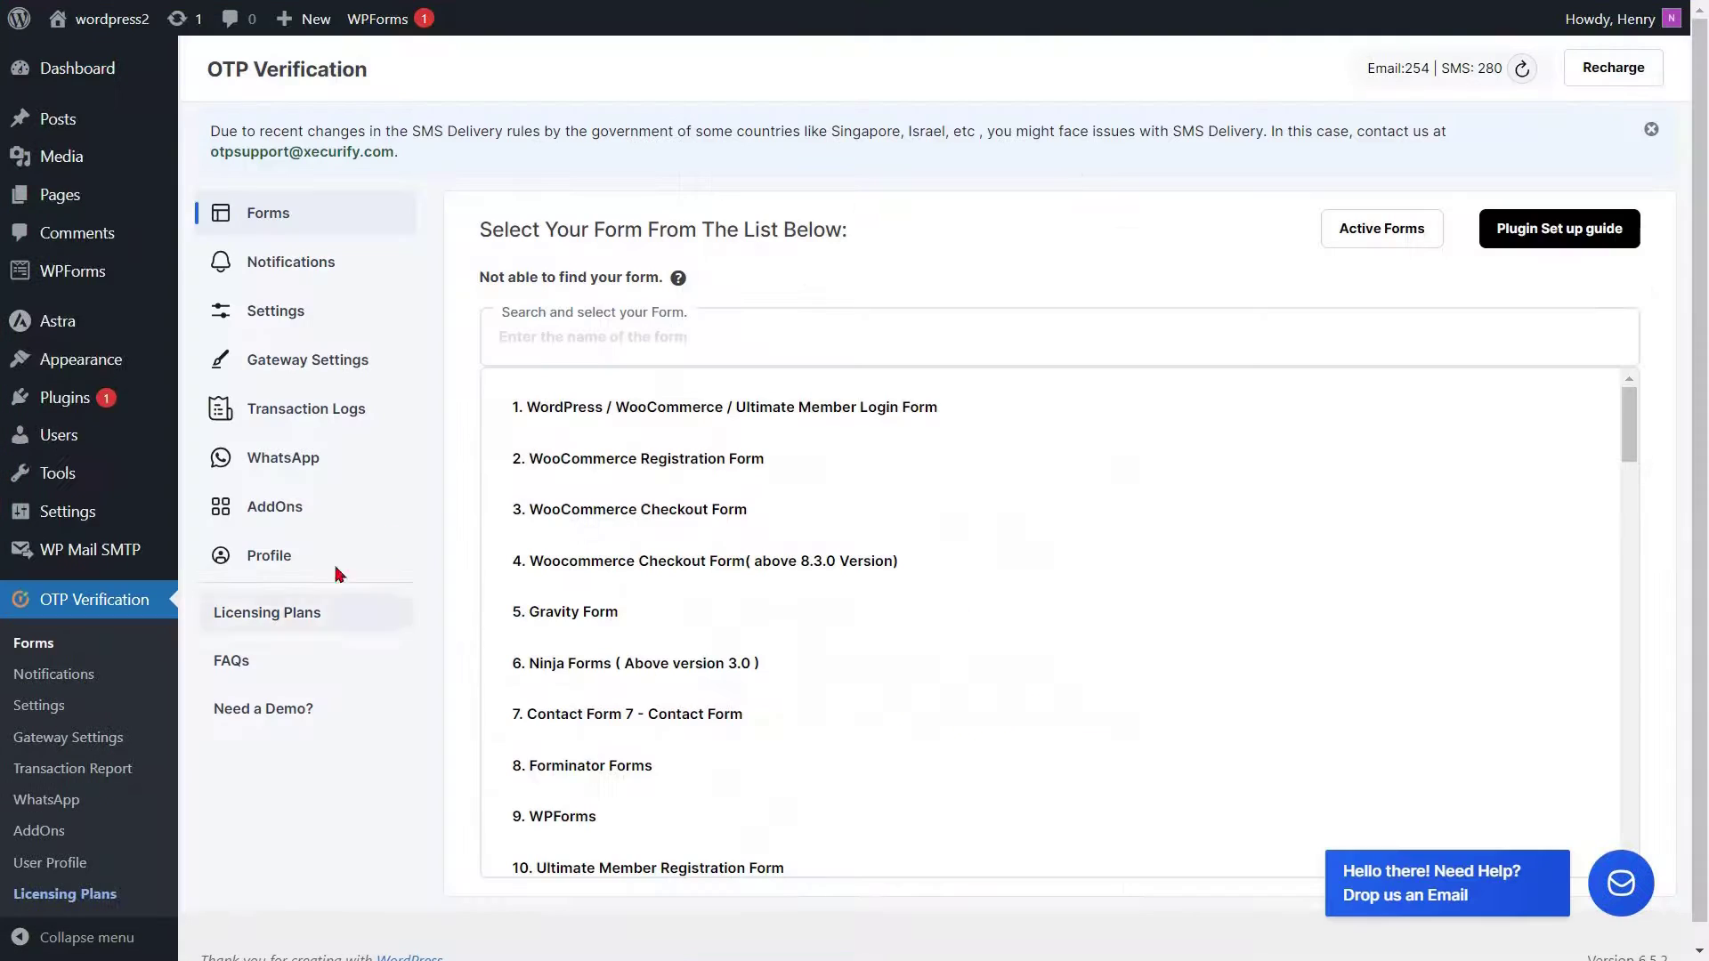
{"action": "left_click", "coordinate": [544, 346]}
{"action": "type", "text": "WPForms"}
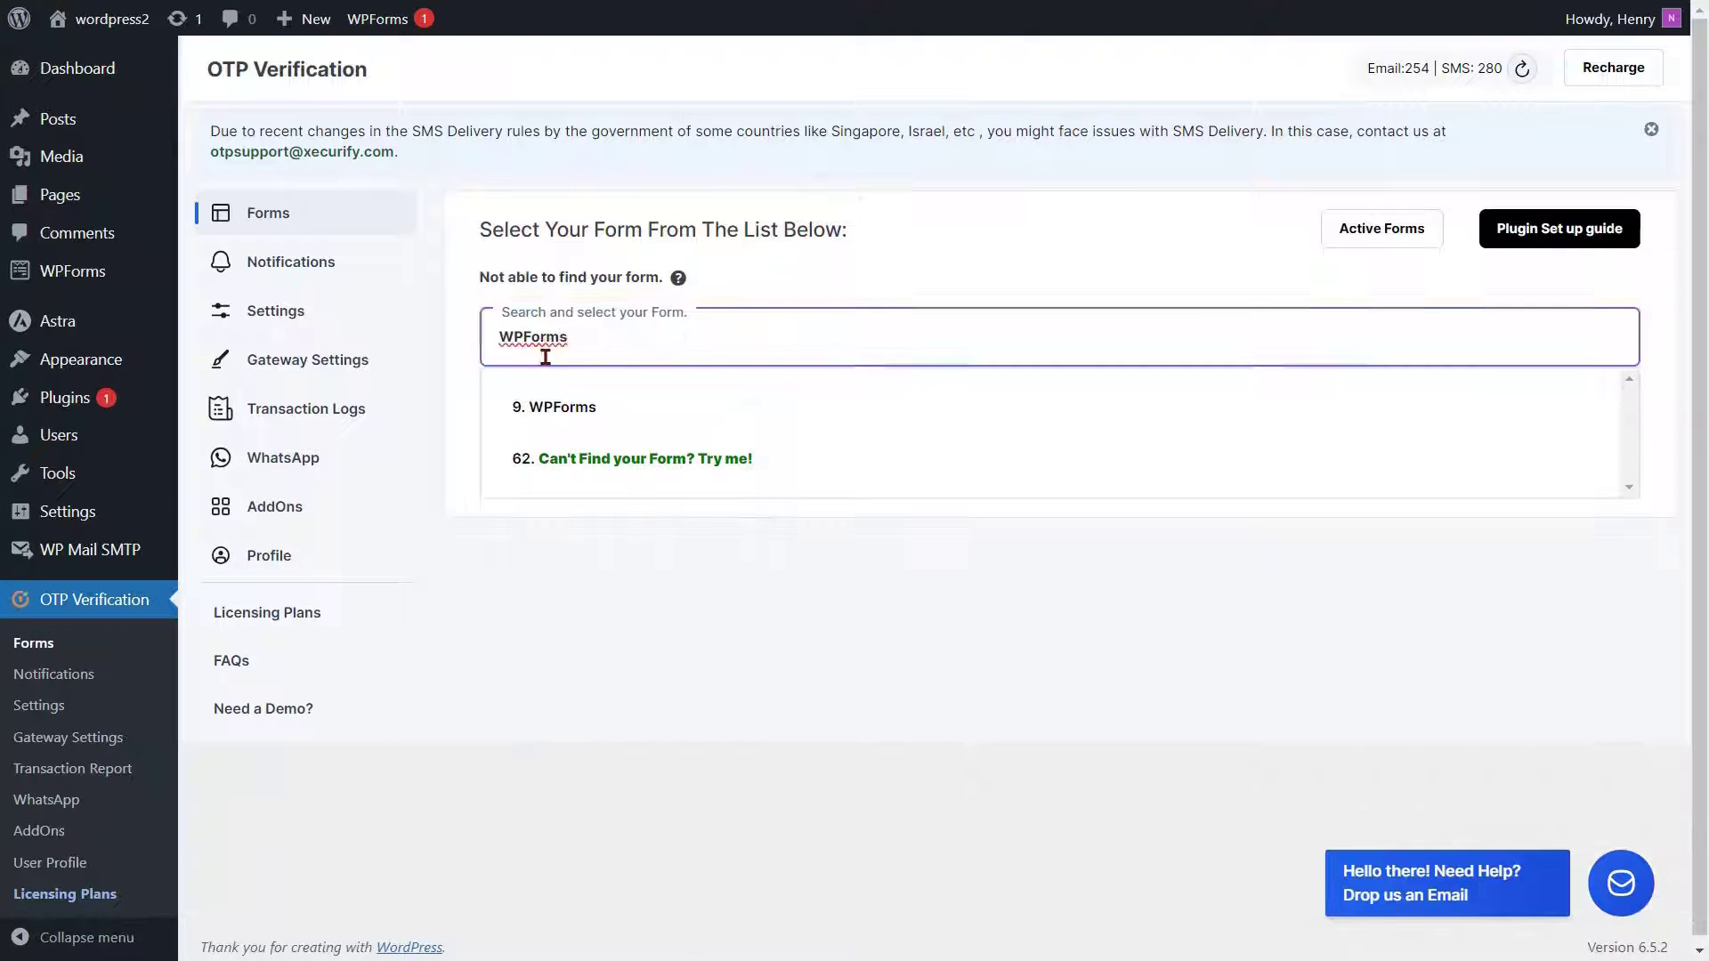
{"action": "left_click", "coordinate": [586, 411]}
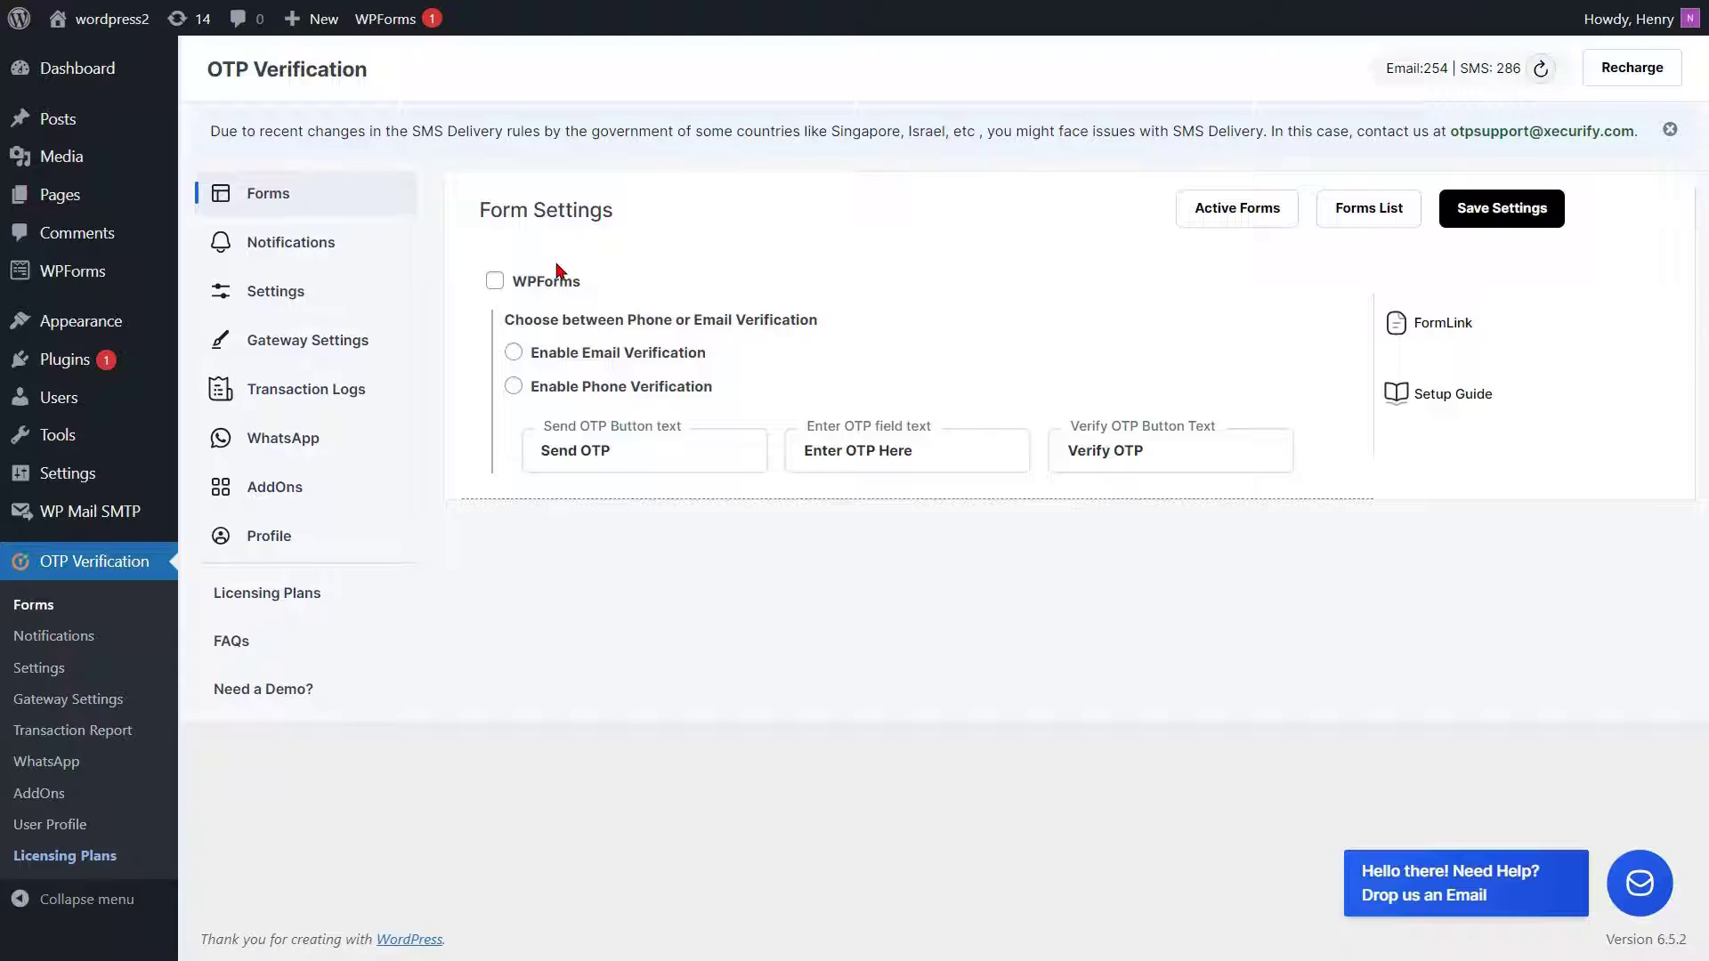
Enable WPForms with phone verification and open its list of existing forms.
{"action": "left_click", "coordinate": [495, 282]}
{"action": "left_click", "coordinate": [514, 389]}
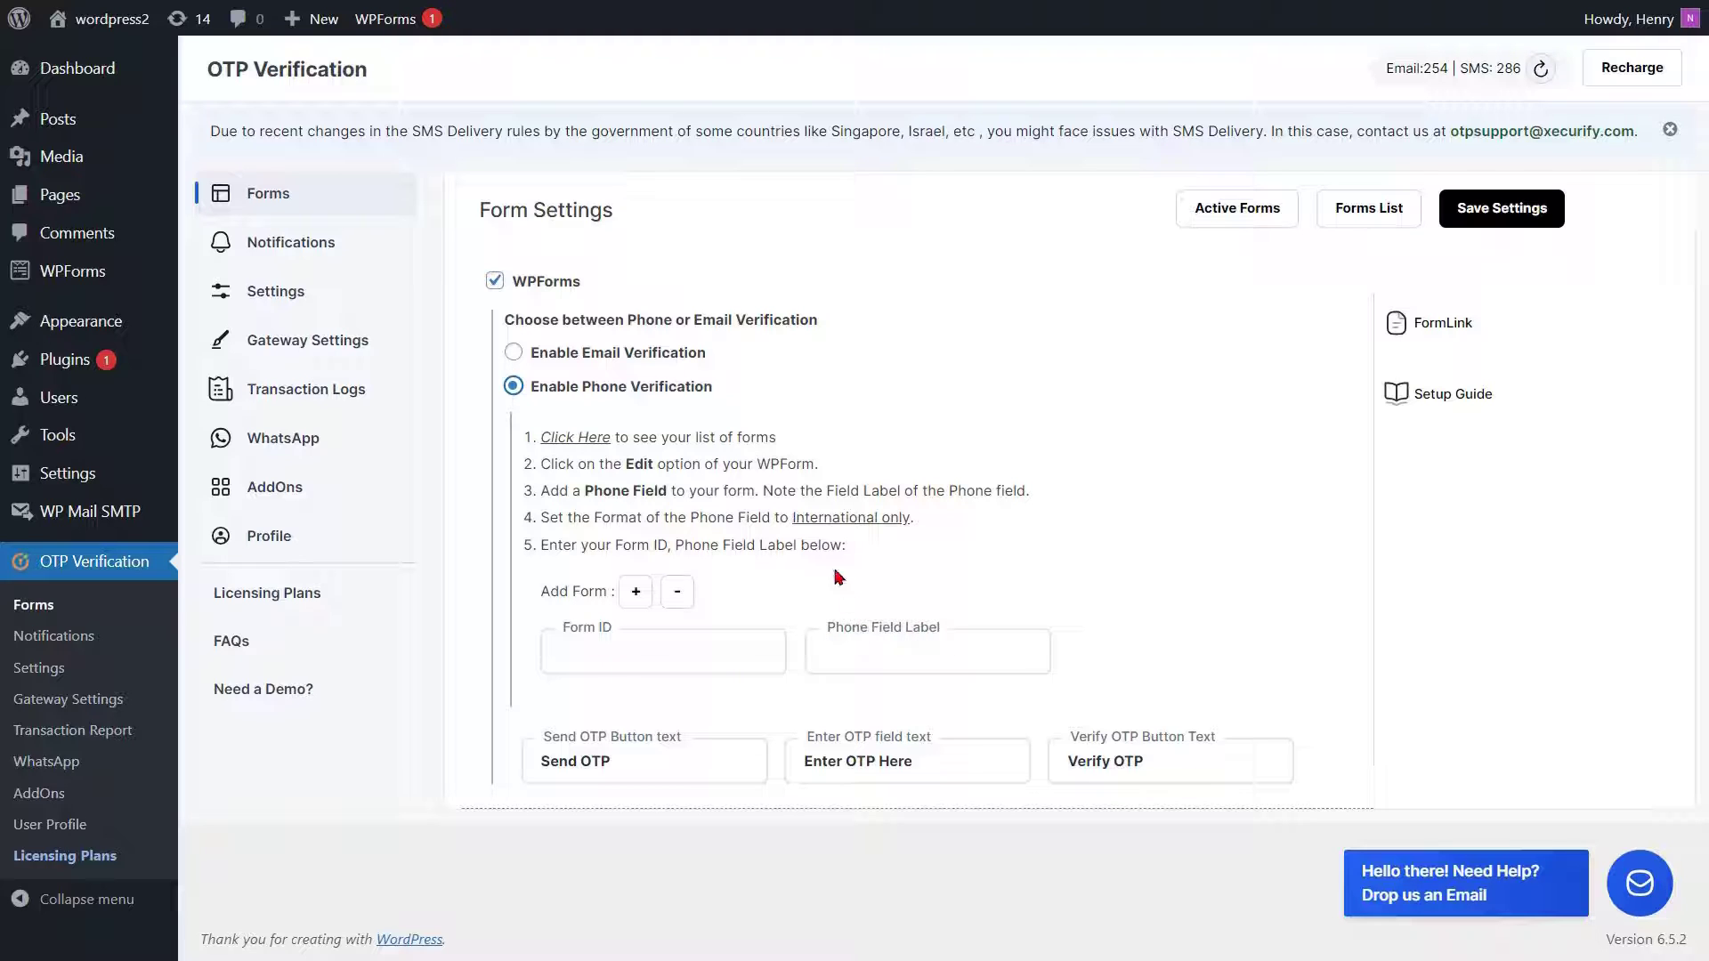
{"action": "left_click", "coordinate": [570, 438]}
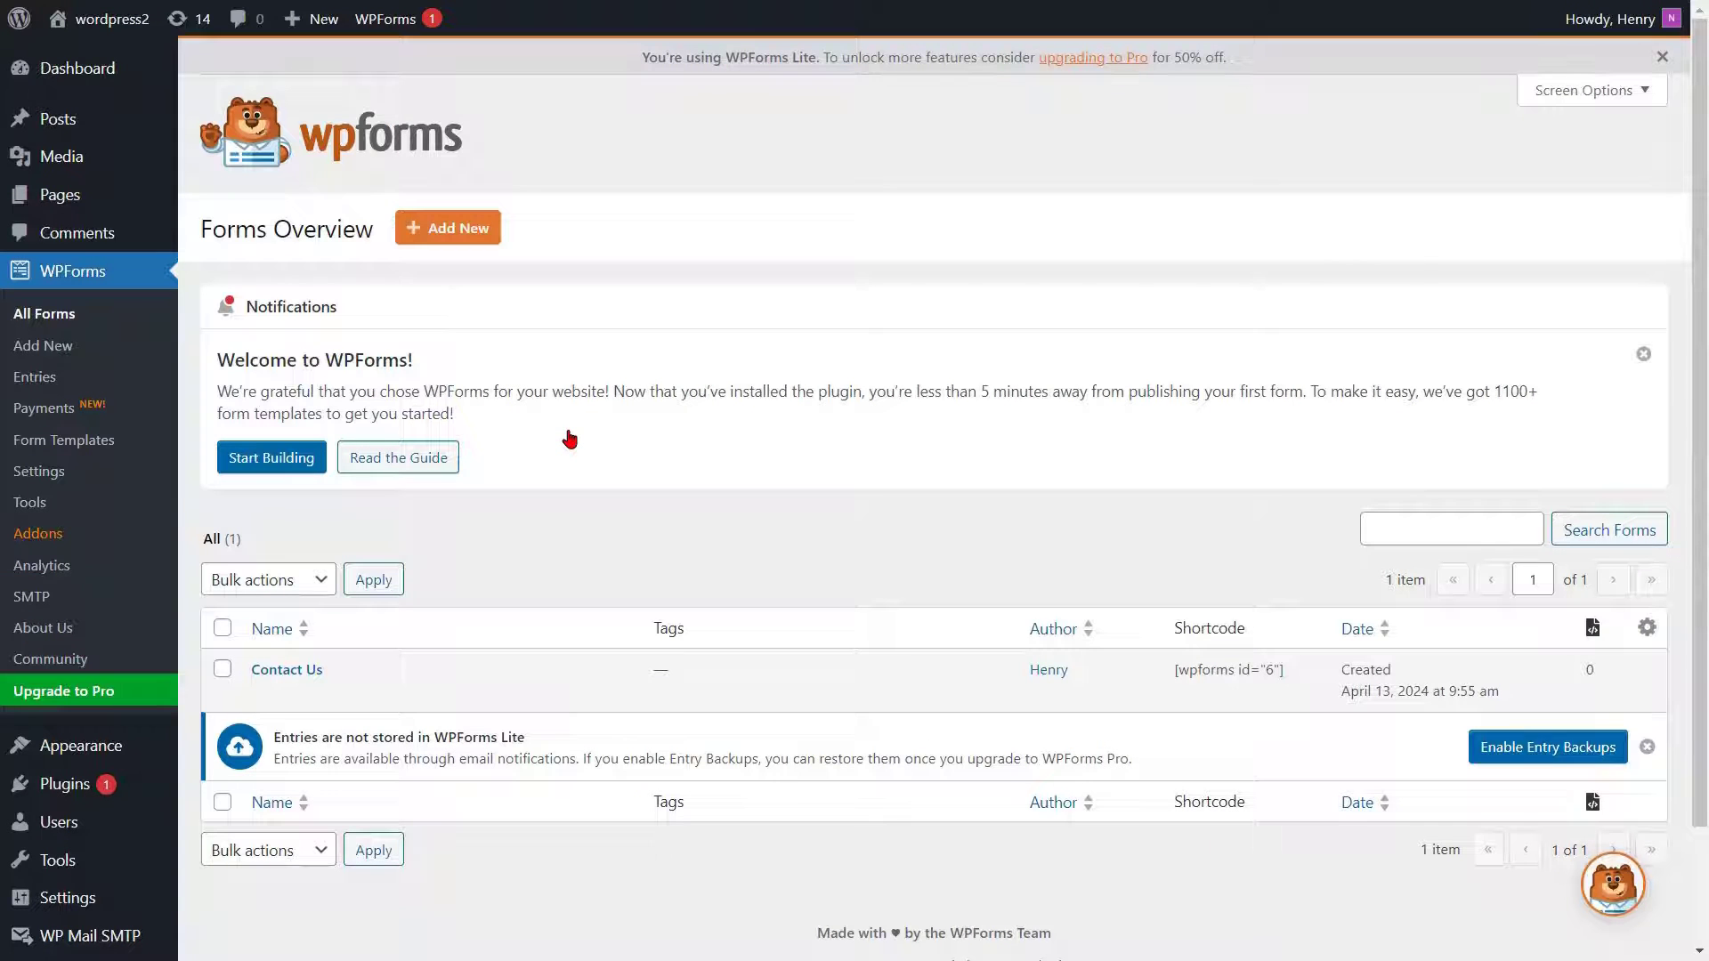
Enter 6 as the Contact Us Form ID and open Contact Us in the form builder.
{"action": "mouse_move", "coordinate": [298, 687]}
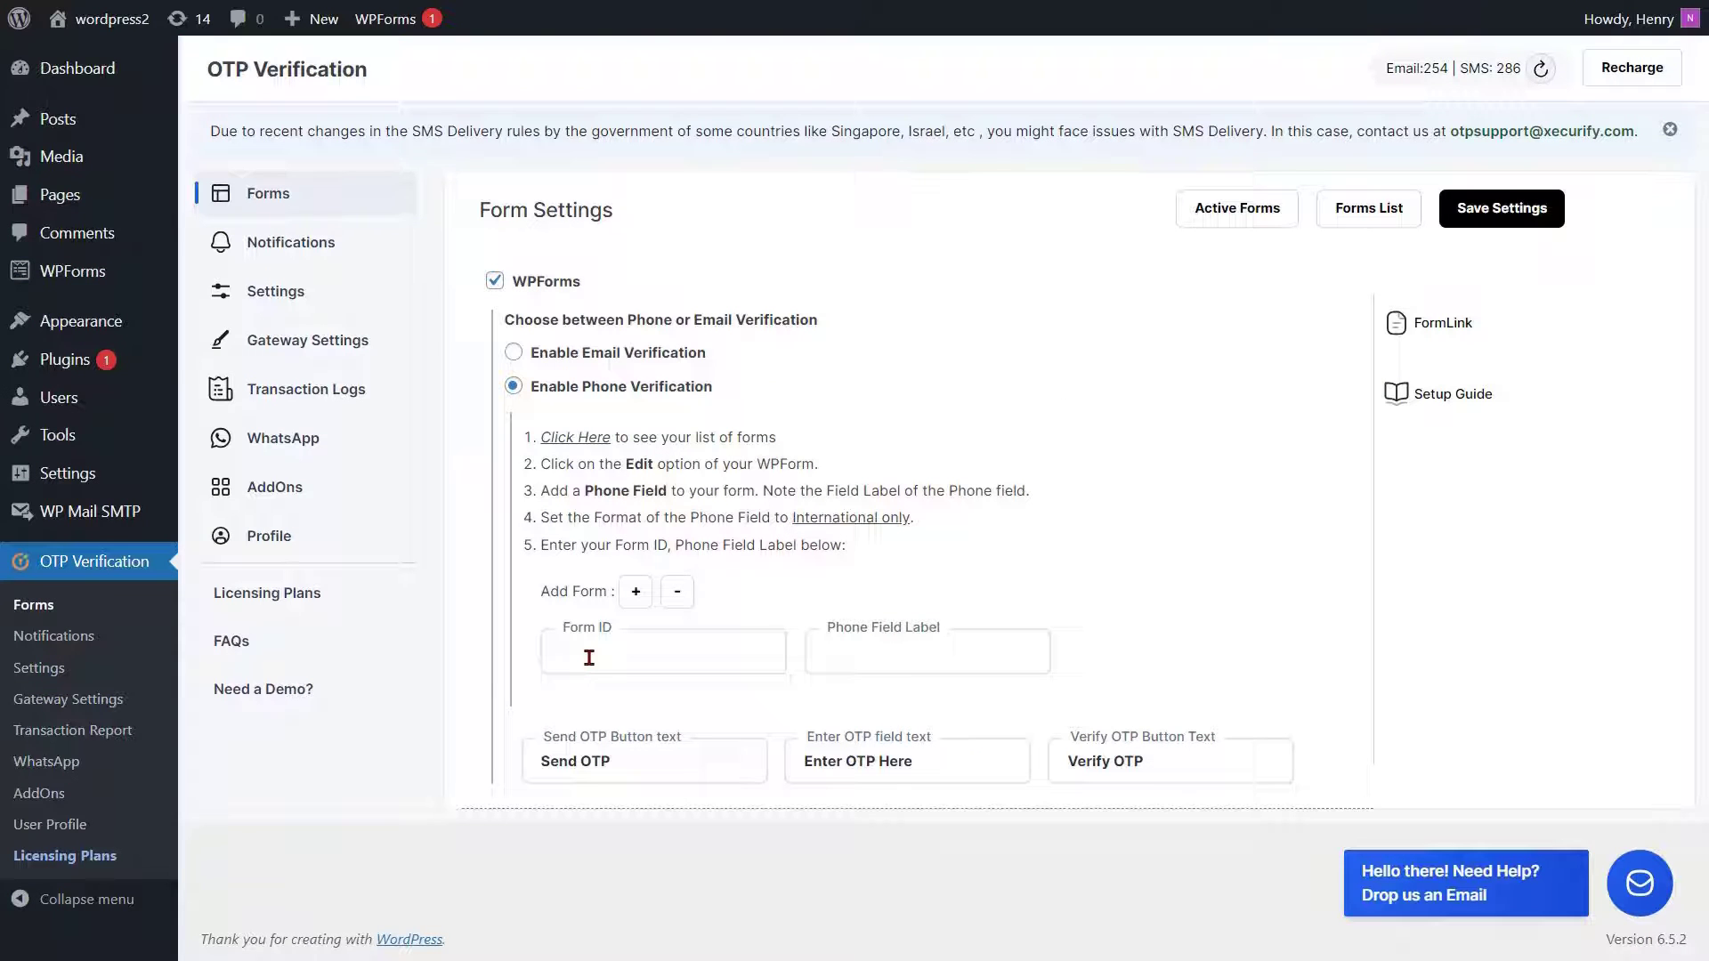
{"action": "left_click", "coordinate": [579, 648]}
{"action": "type", "text": "6"}
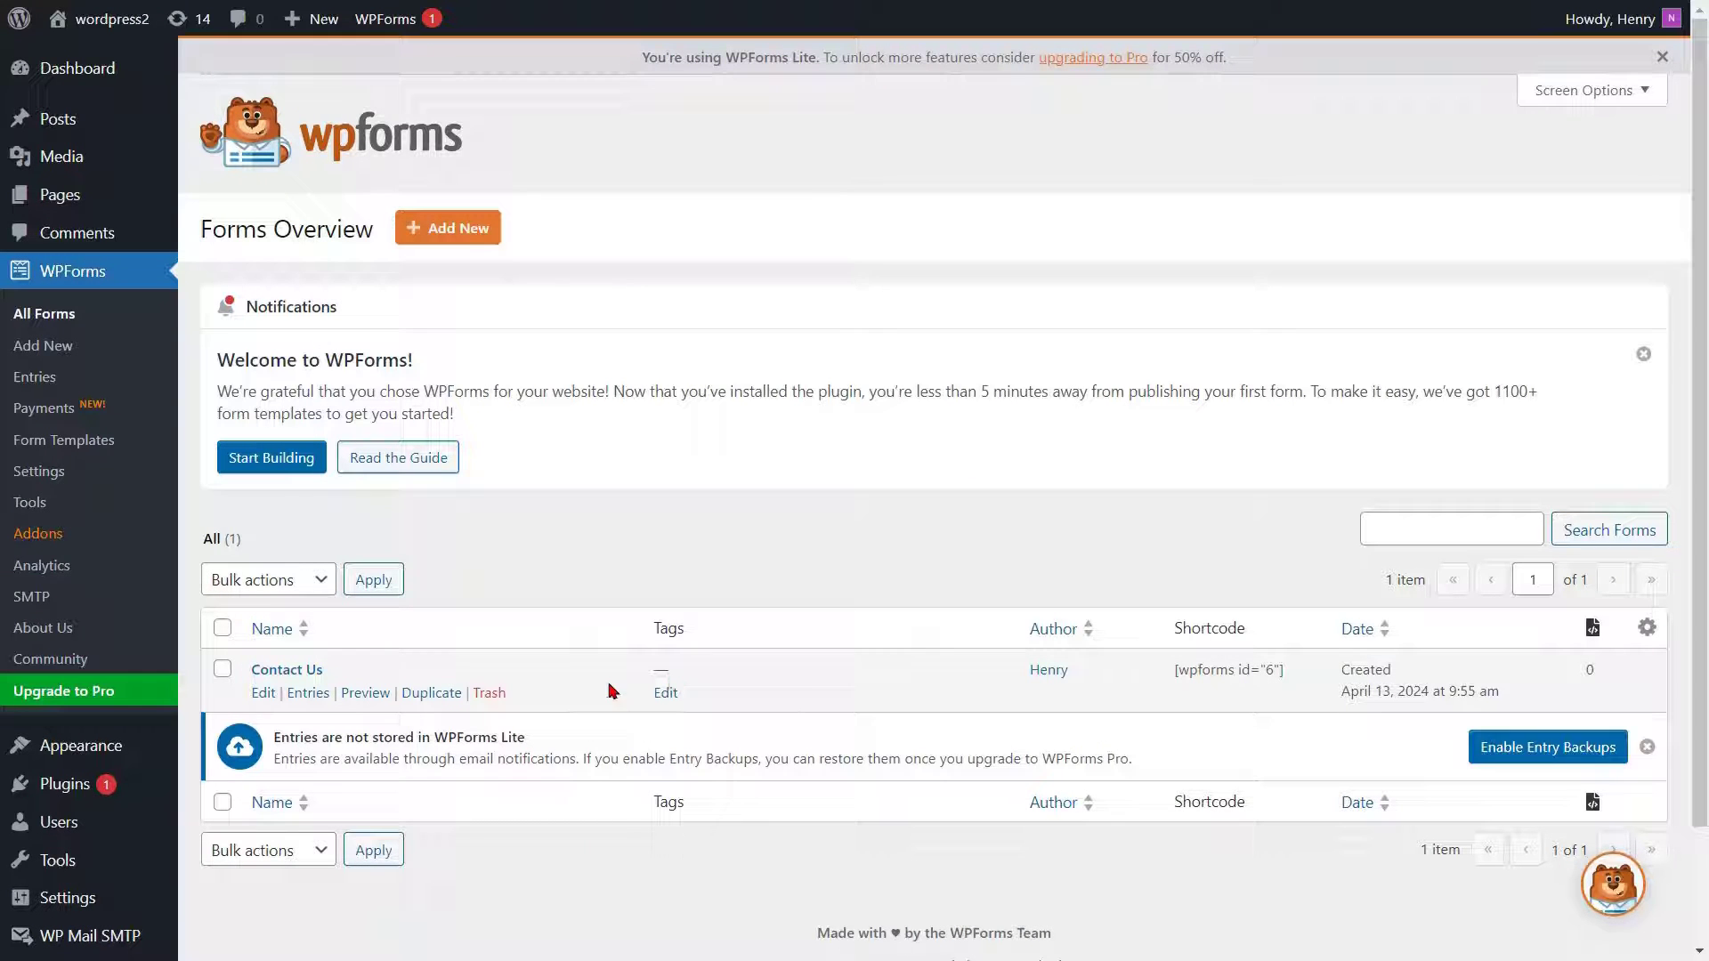
{"action": "left_click", "coordinate": [264, 694]}
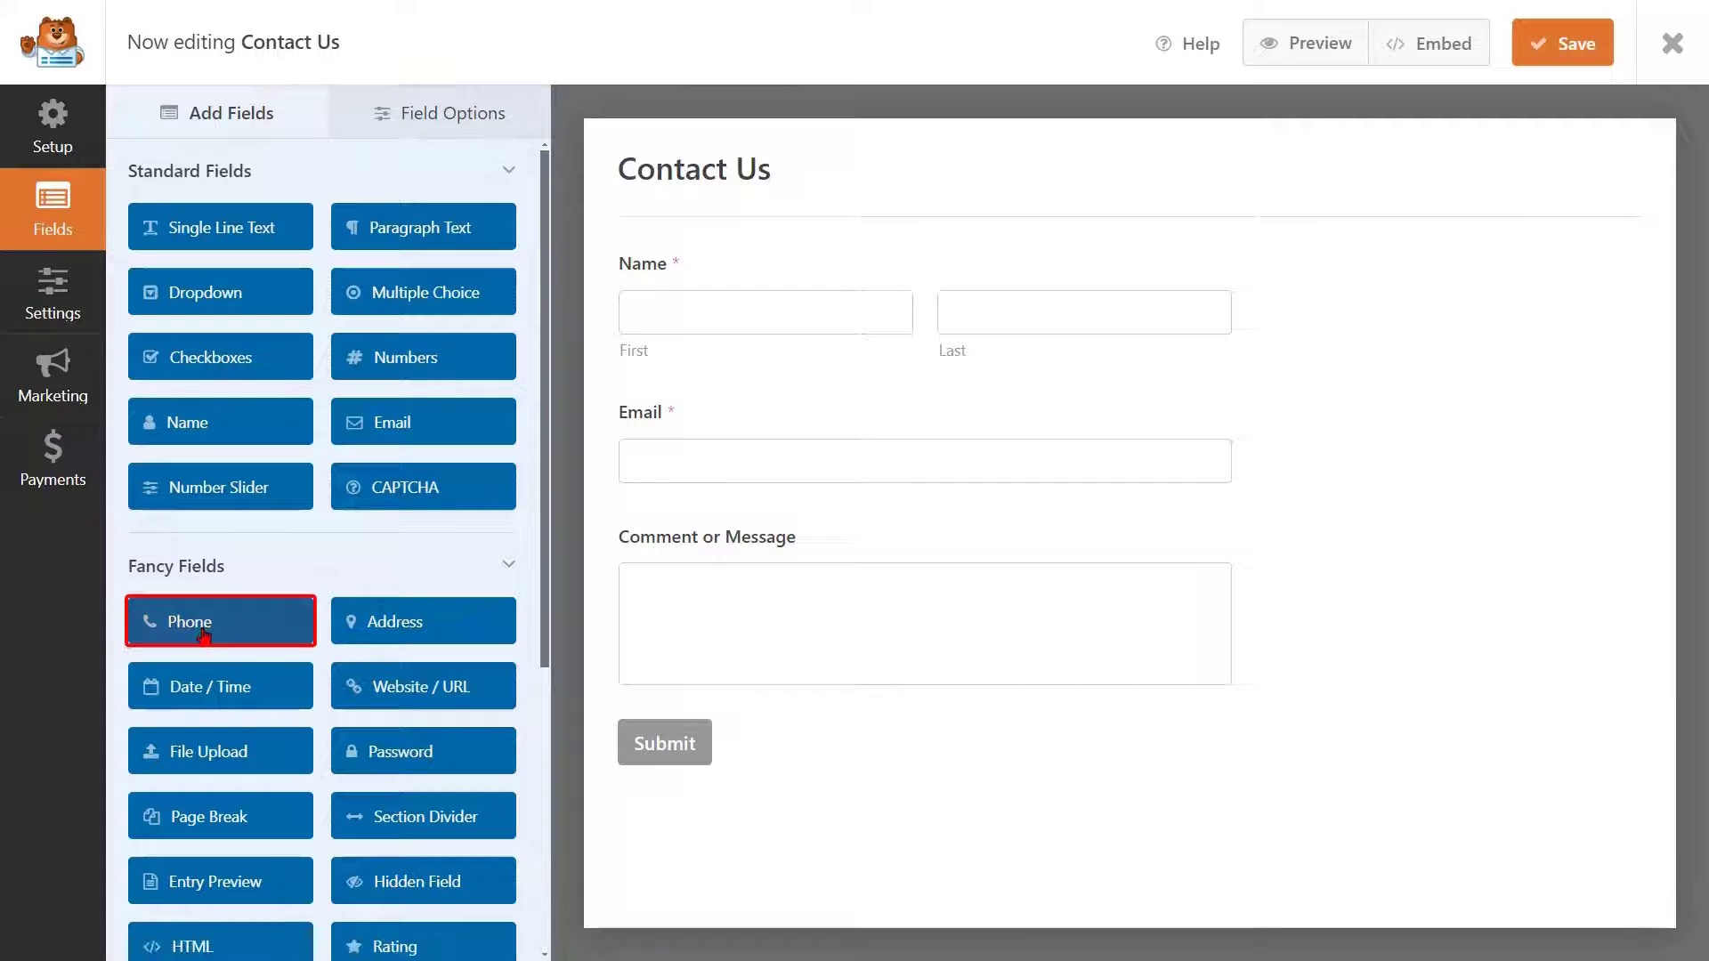
Add a Phone field above Comment or Message and copy its 'Phone' label.
{"action": "left_click_drag", "start_coordinate": [217, 622], "coordinate": [681, 527]}
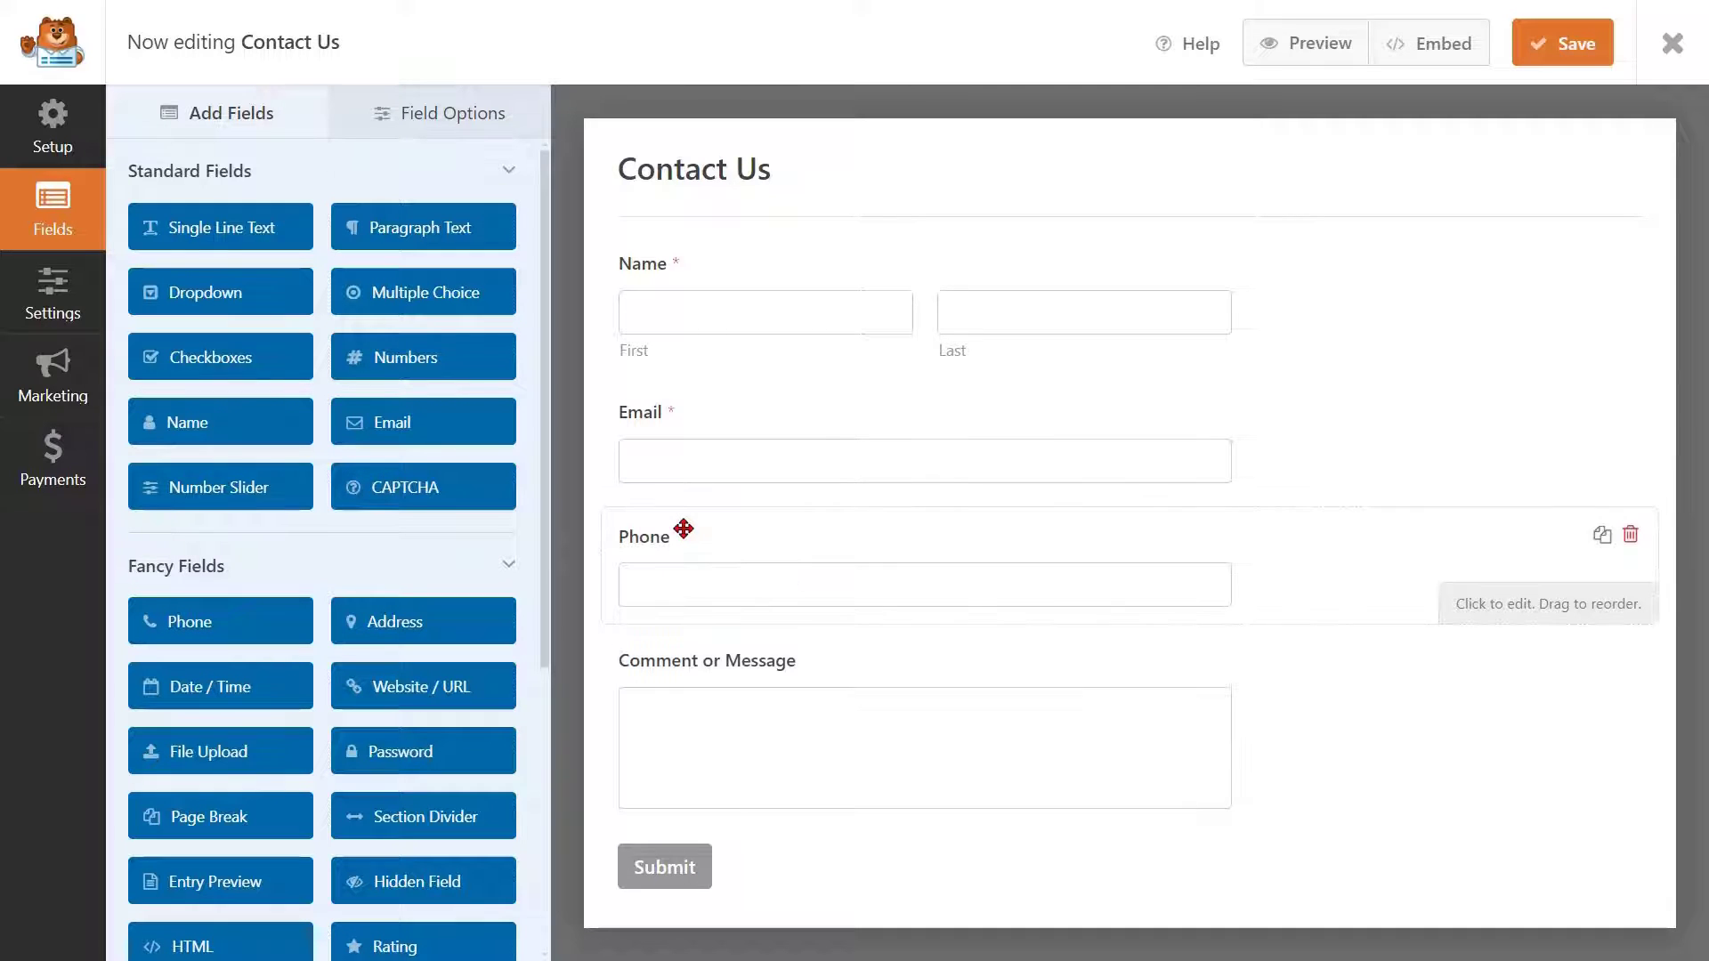
{"action": "left_click", "coordinate": [748, 537]}
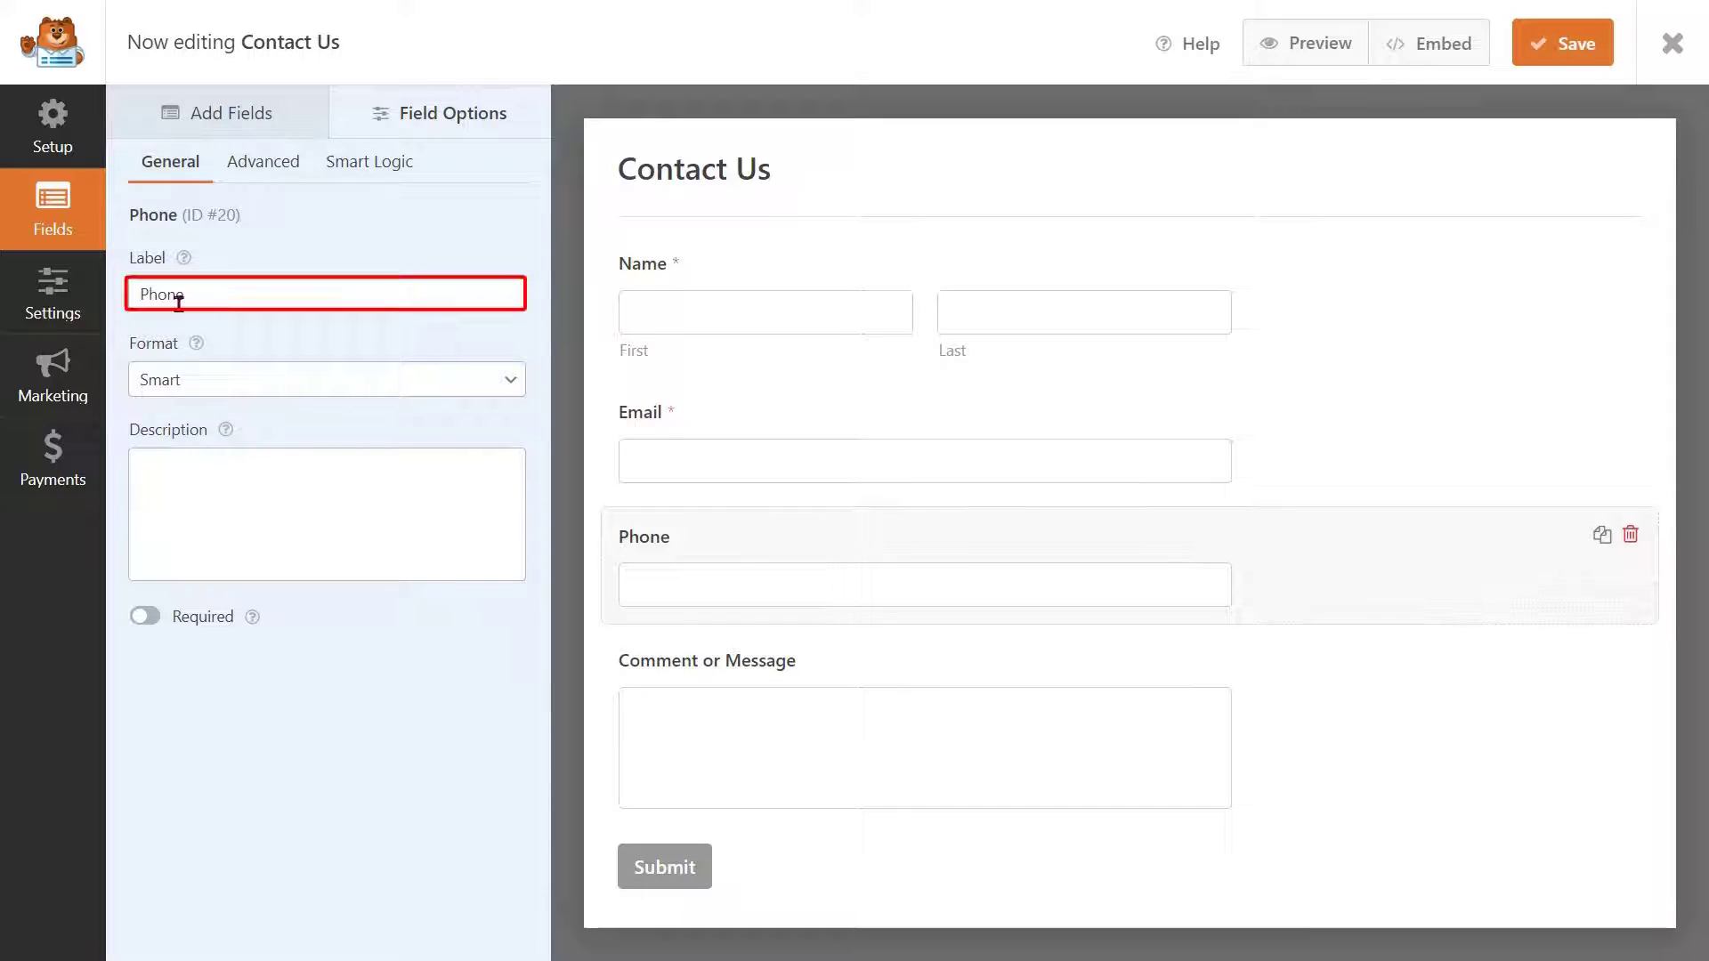
{"action": "left_click_drag", "start_coordinate": [188, 294], "coordinate": [129, 302]}
{"action": "left_click", "coordinate": [124, 332]}
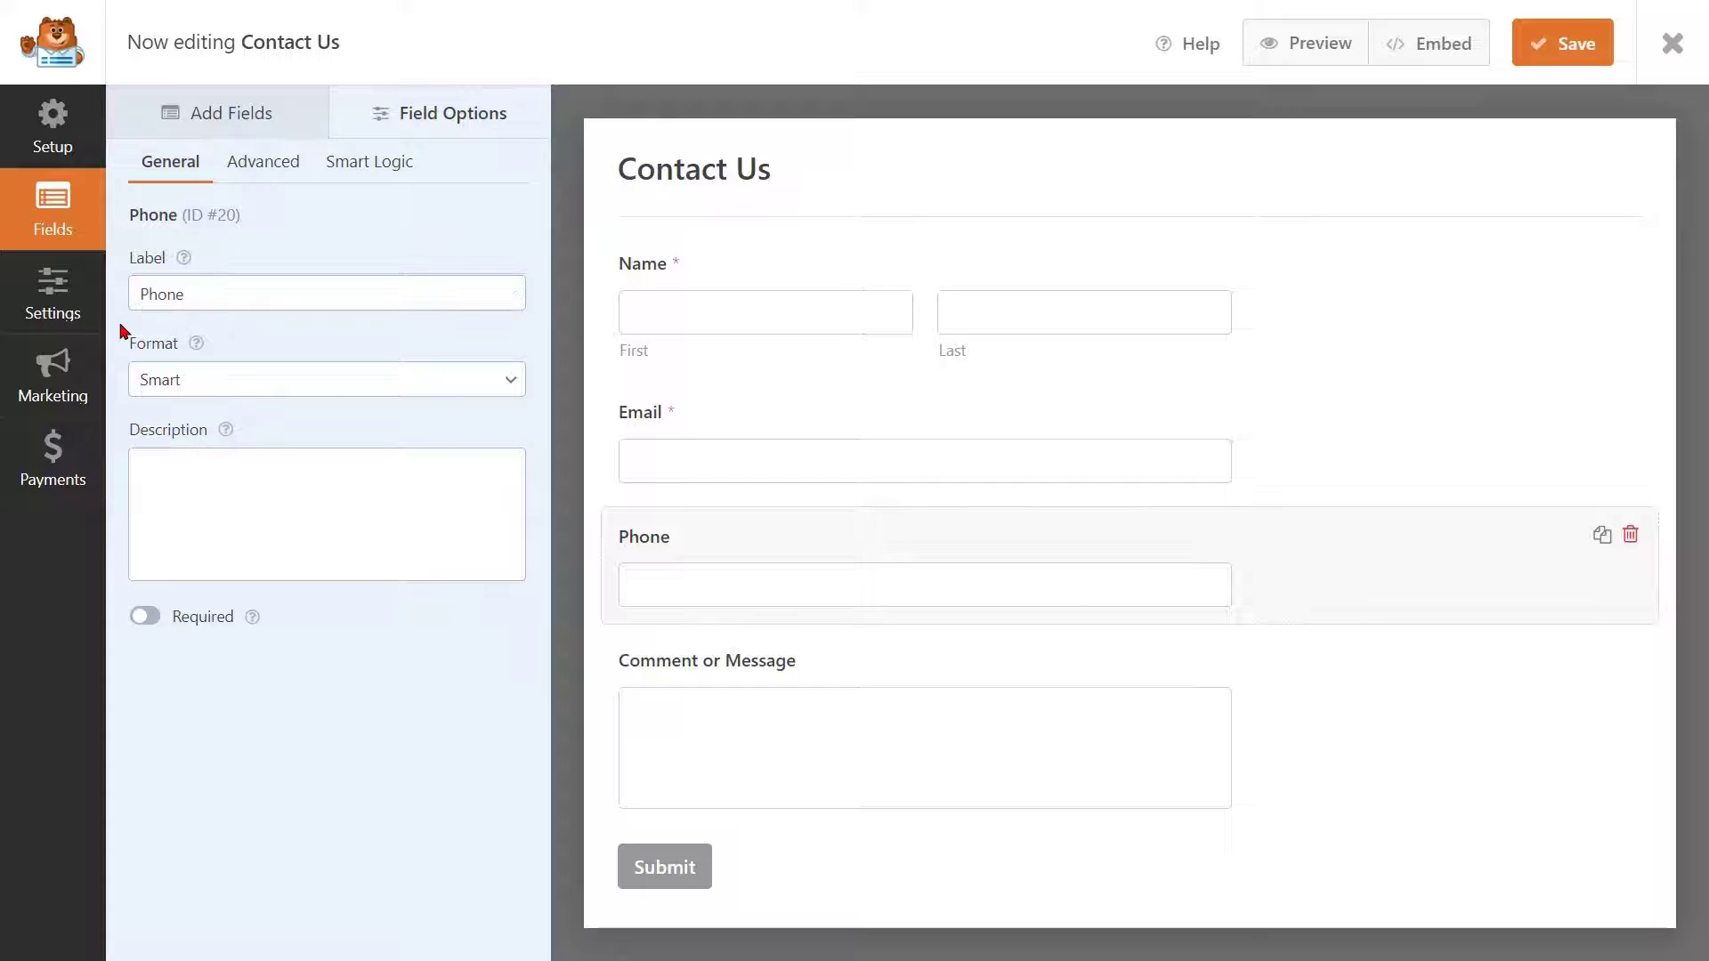
Set the Phone format to International, make it required, and save the form.
{"action": "left_click", "coordinate": [280, 383]}
{"action": "left_click", "coordinate": [212, 455]}
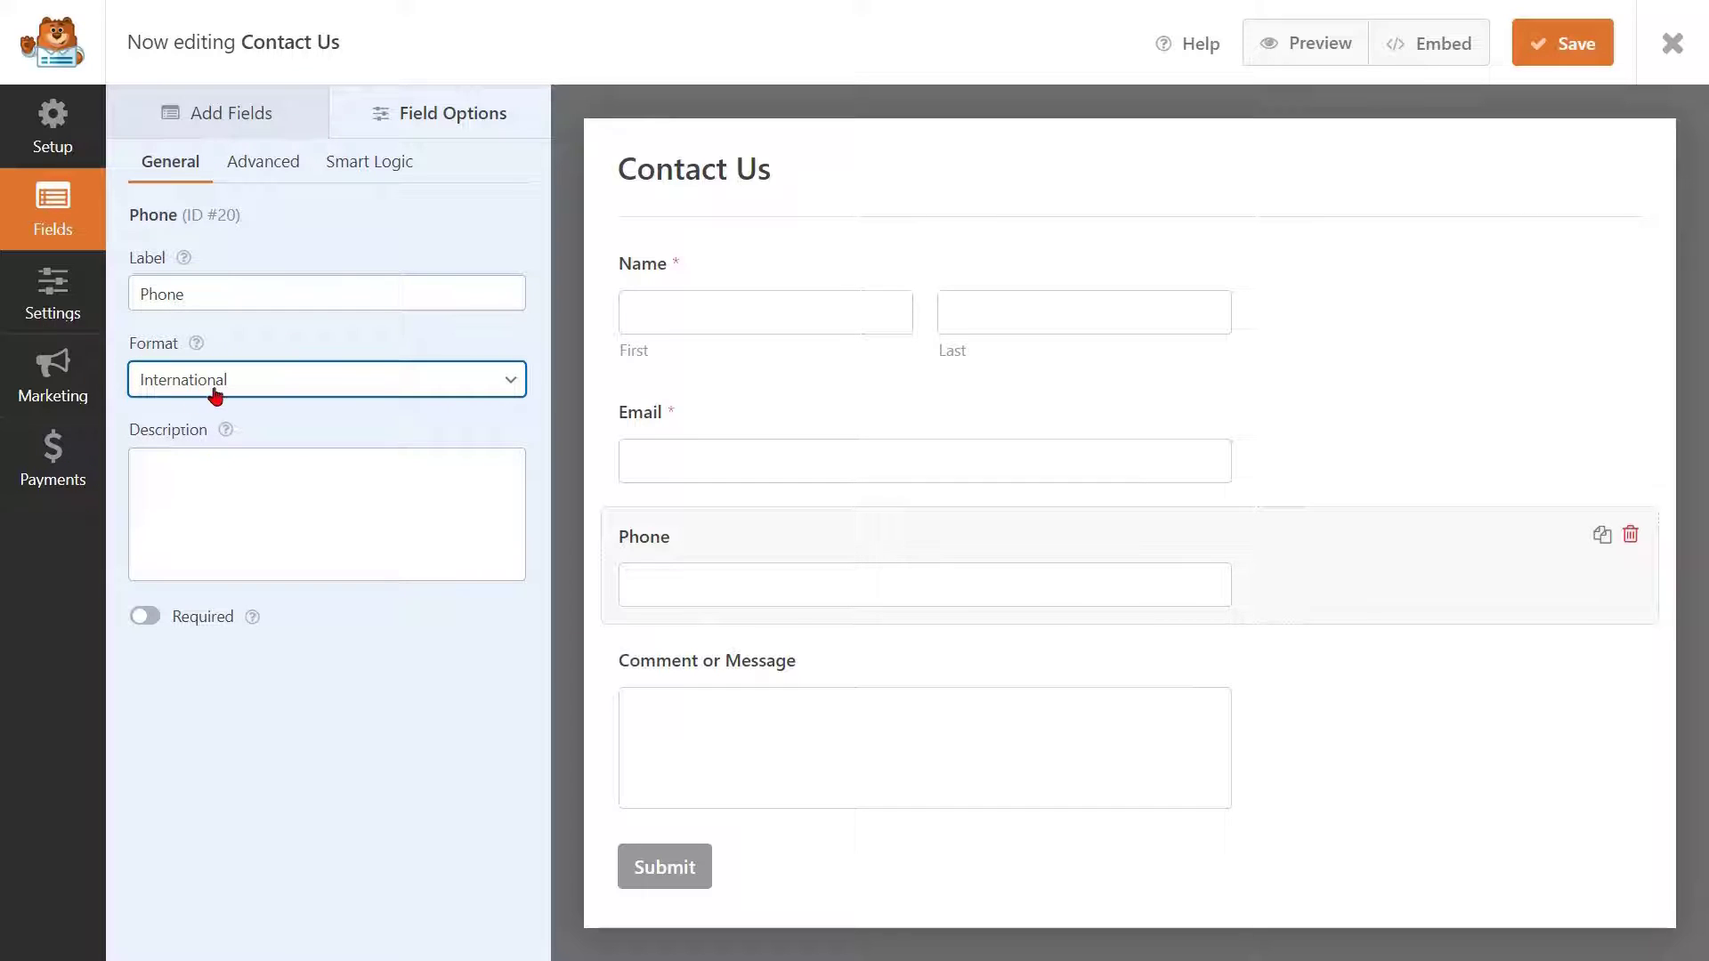
{"action": "left_click", "coordinate": [145, 618]}
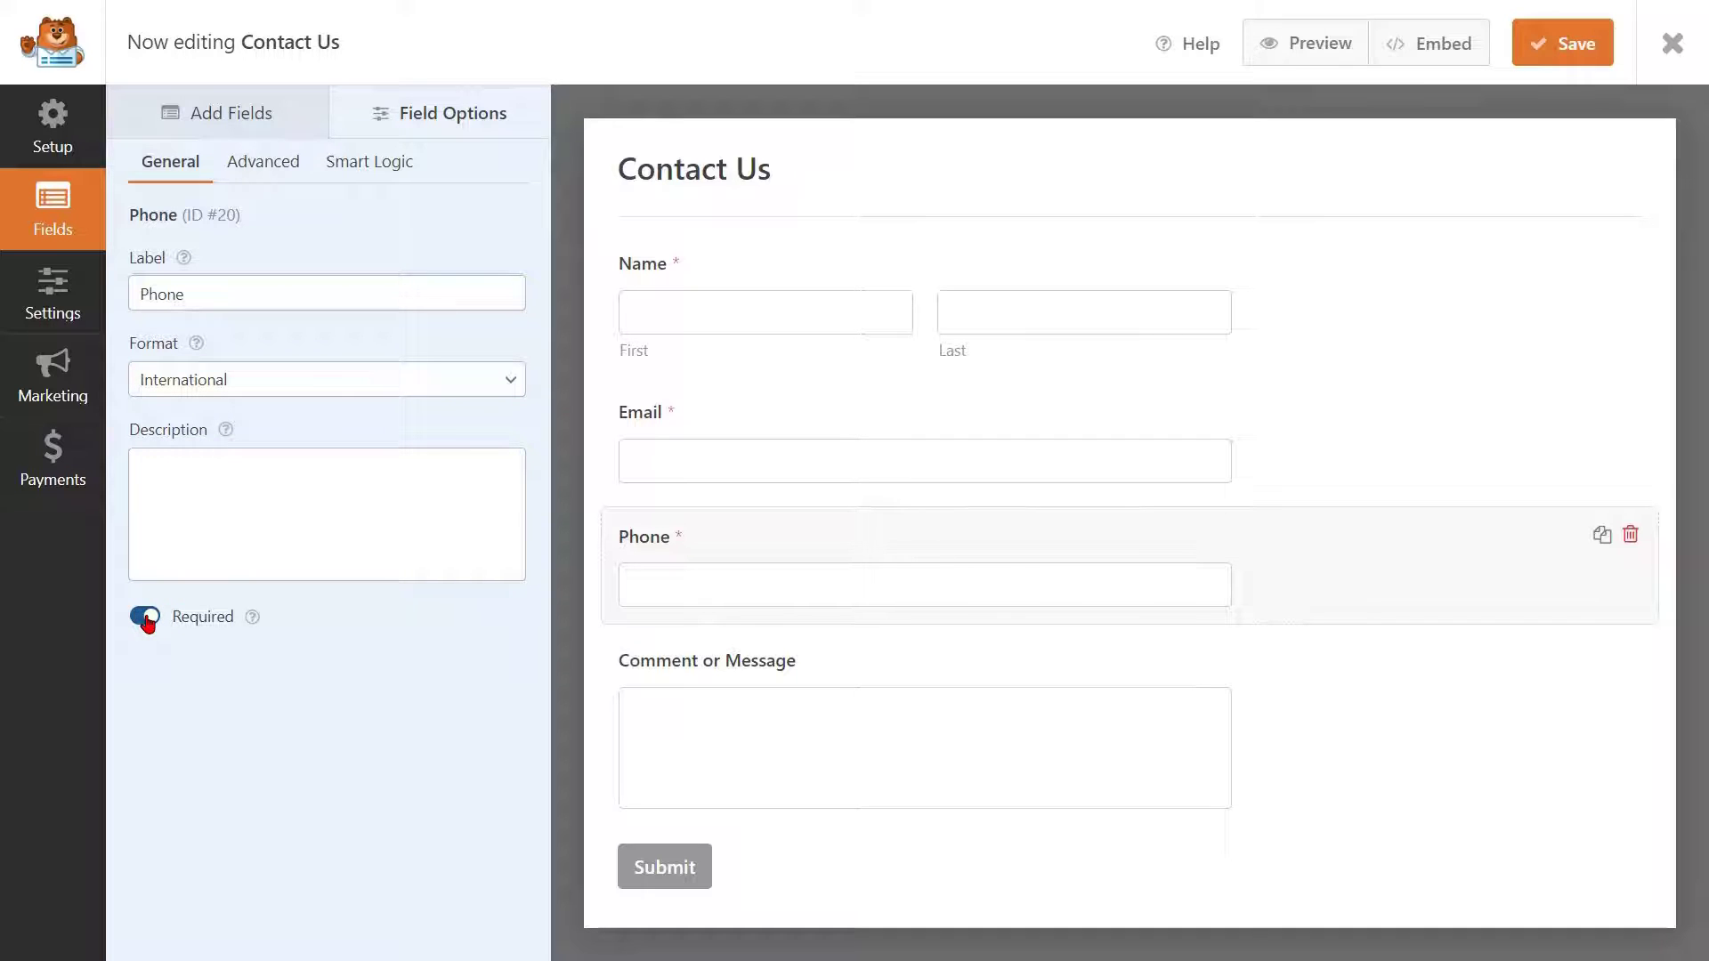
{"action": "left_click", "coordinate": [1564, 44]}
{"action": "left_click_drag", "start_coordinate": [208, 294], "coordinate": [131, 294]}
{"action": "key", "text": "ctrl+c"}
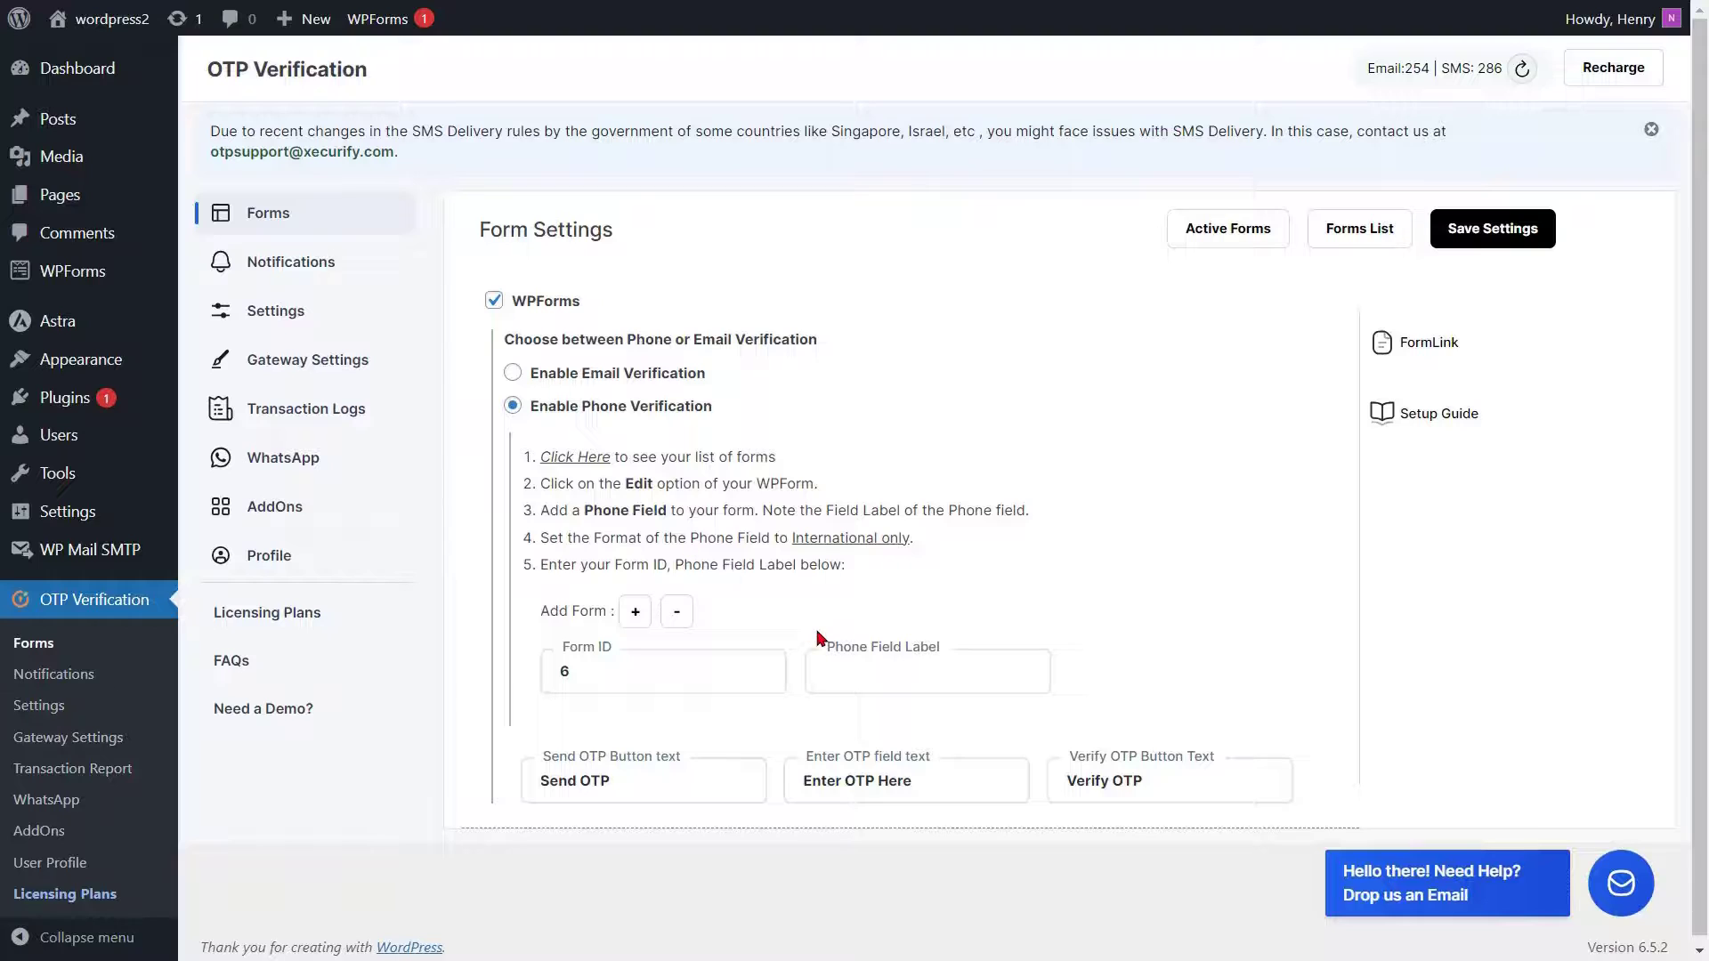
Paste 'Phone' as the Phone Field Label, save, and open the plugin's General Settings.
{"action": "left_click", "coordinate": [856, 678]}
{"action": "key", "text": "ctrl+v"}
{"action": "left_click", "coordinate": [881, 717]}
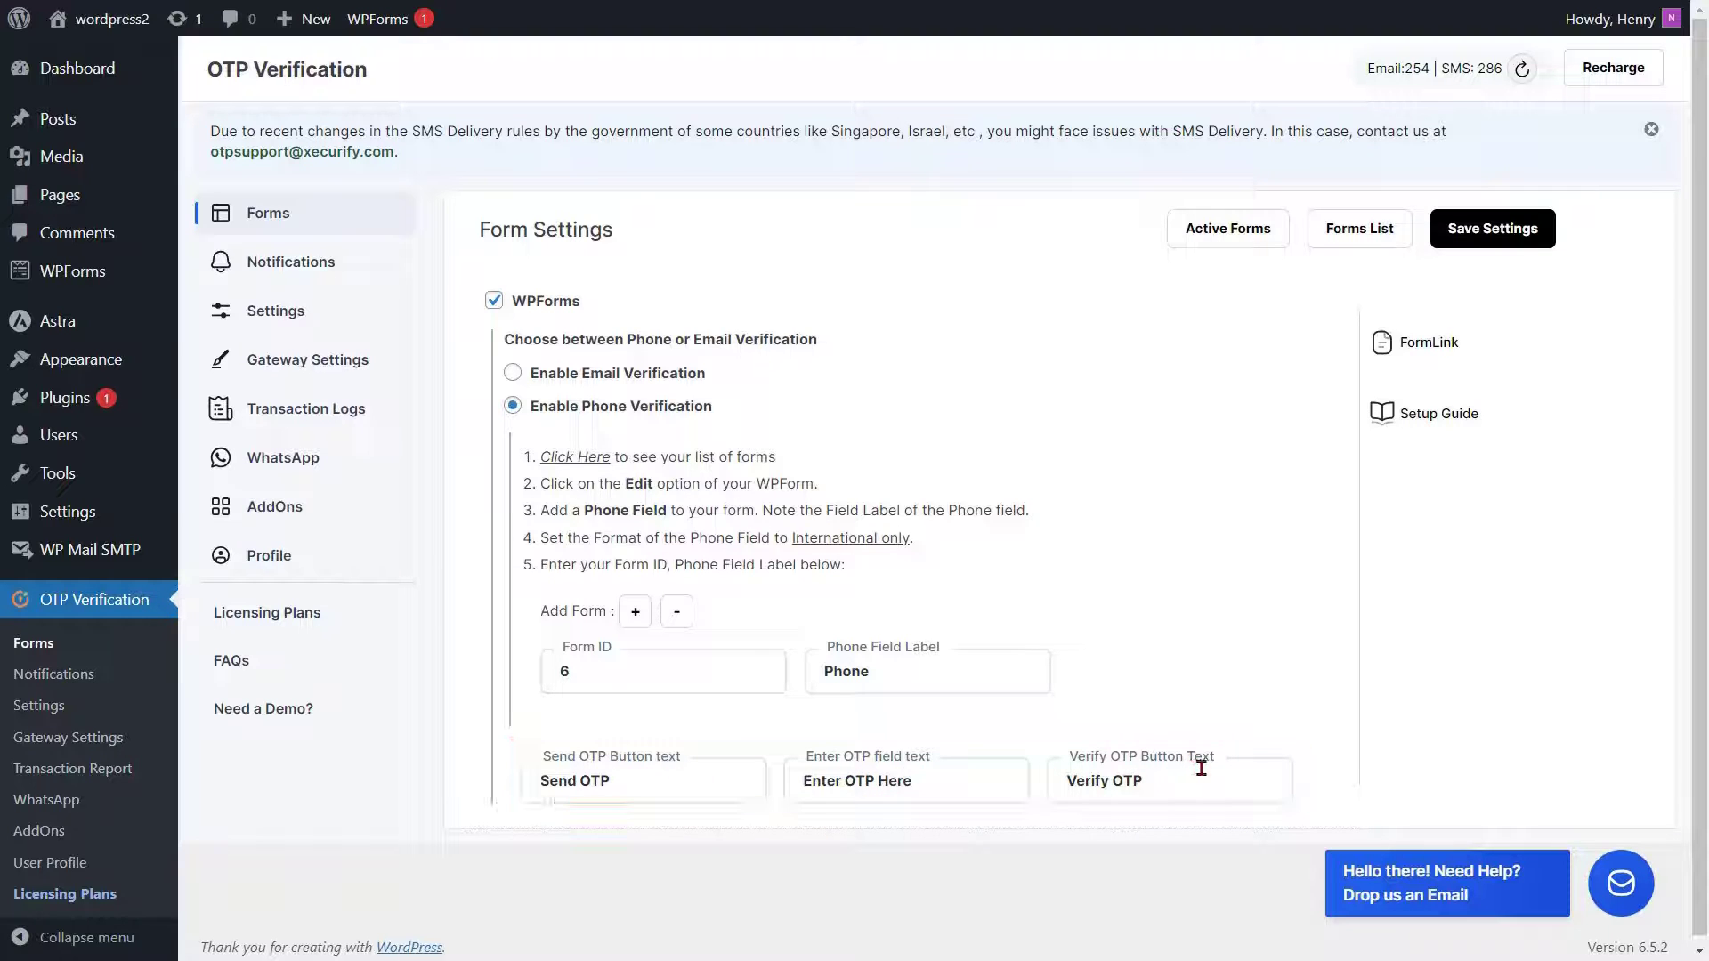
{"action": "left_click", "coordinate": [1478, 233]}
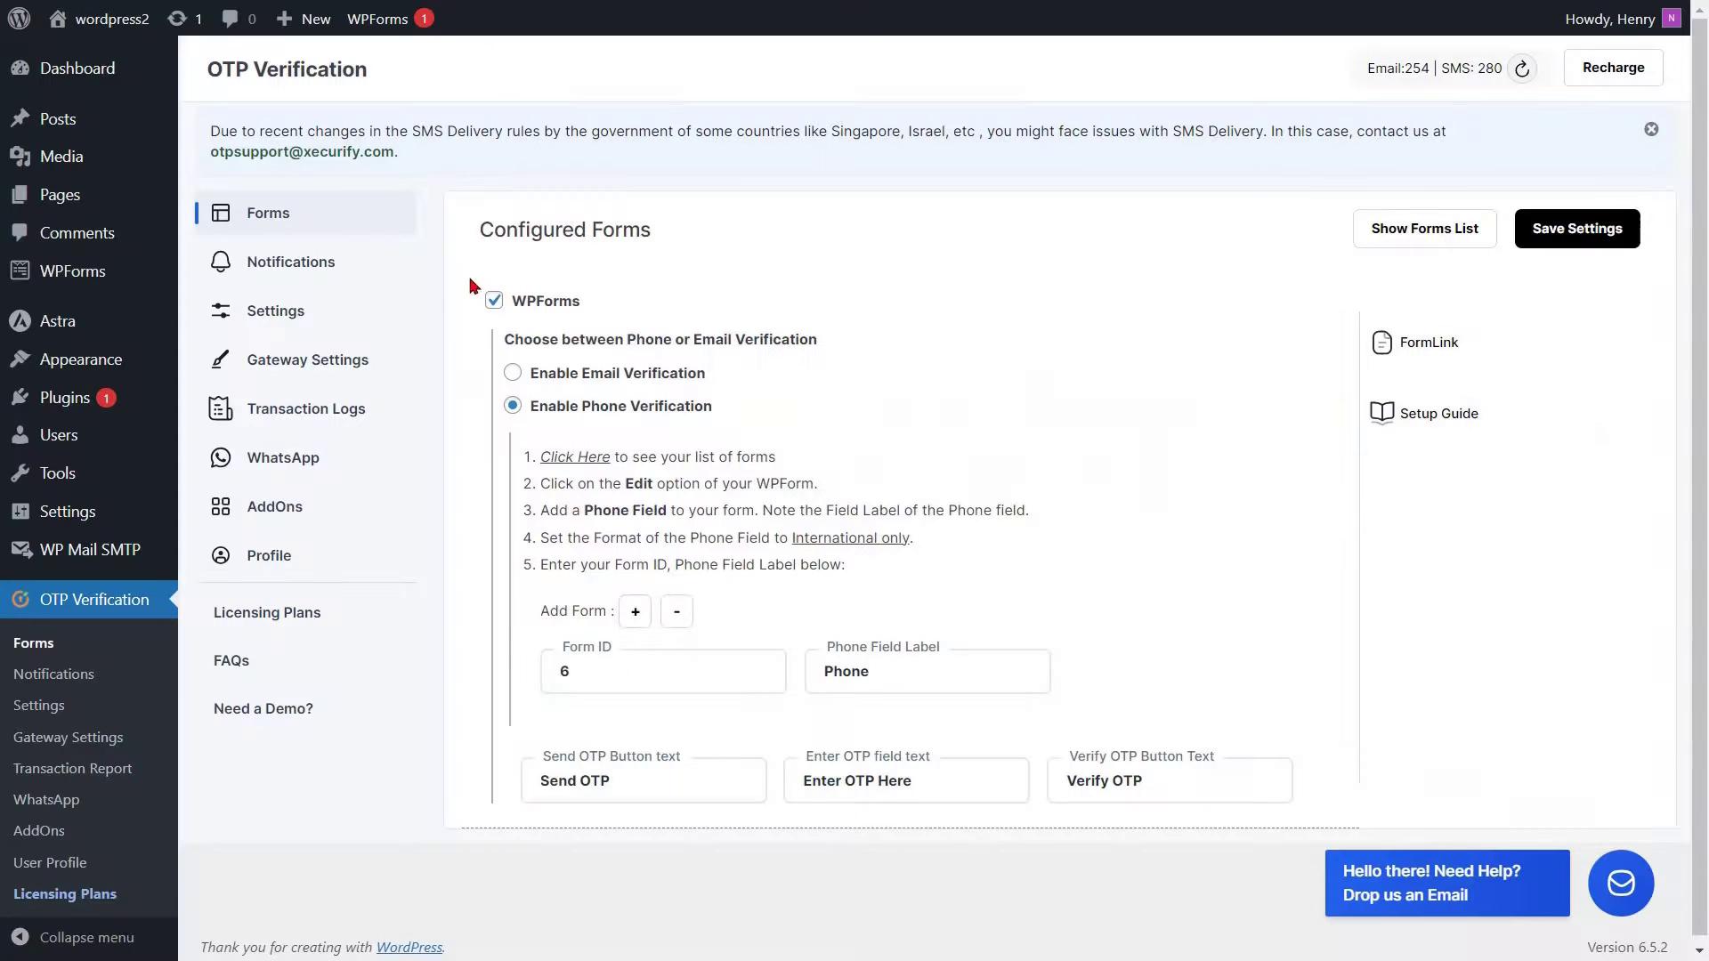
{"action": "left_click", "coordinate": [307, 320]}
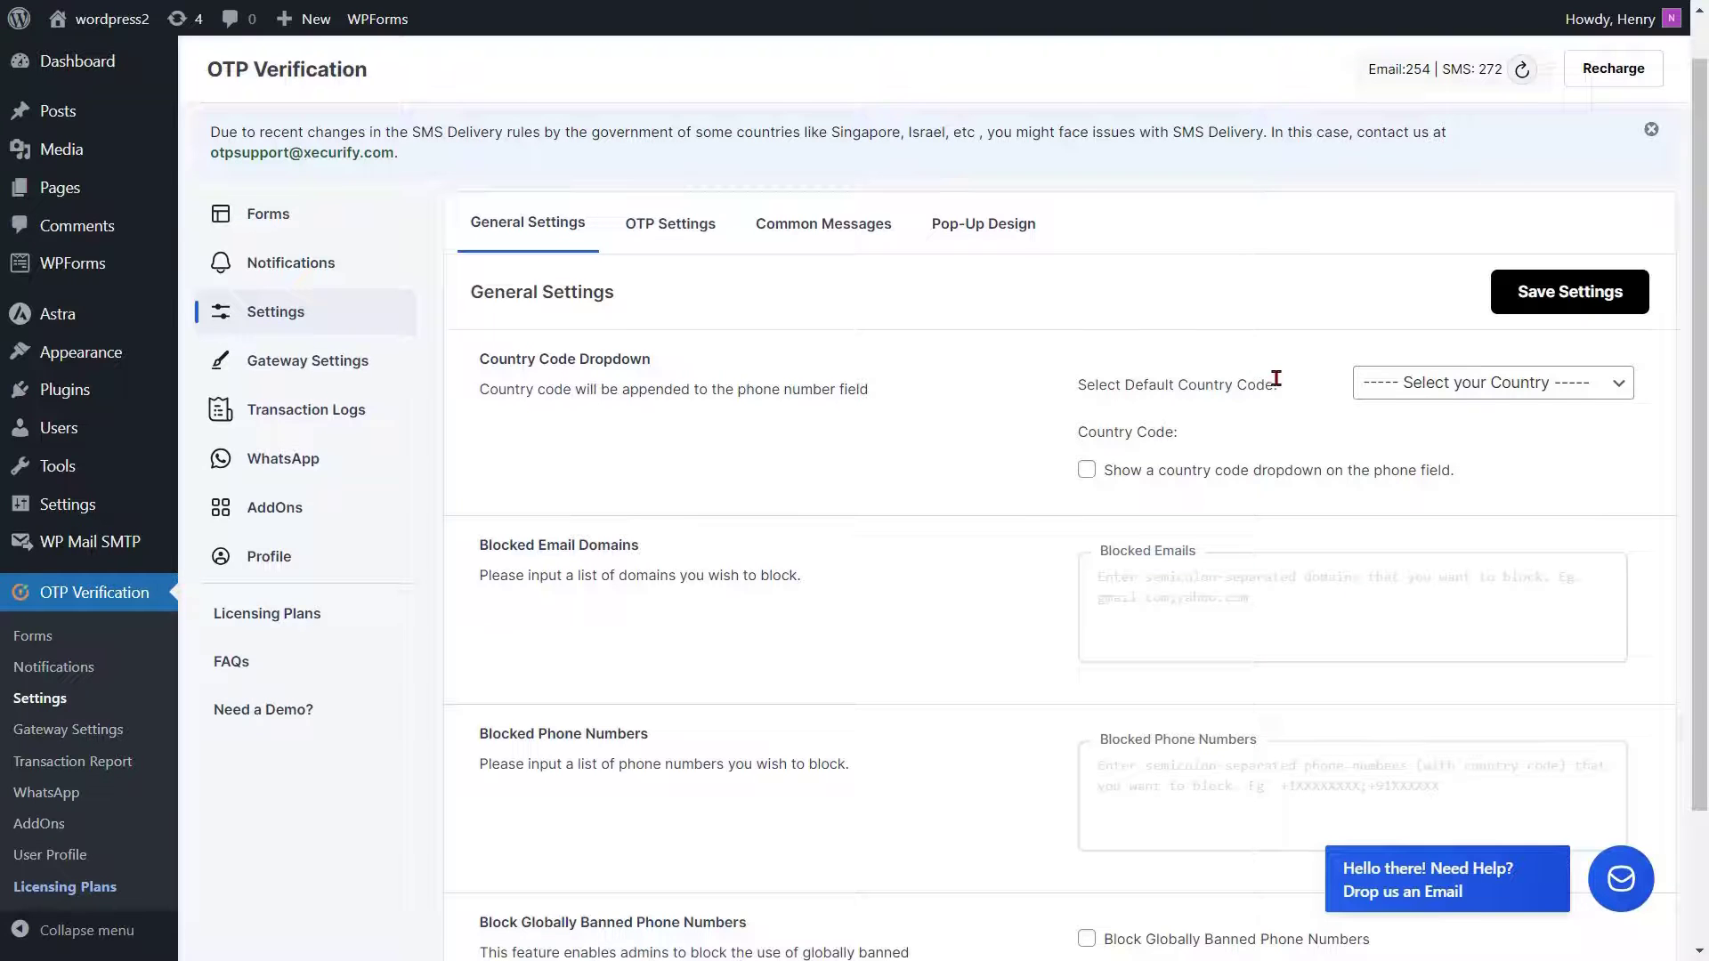
Set United States (+1) as default country code, enable the country code dropdown, and save.
{"action": "left_click", "coordinate": [1480, 392]}
{"action": "type", "text": "un"}
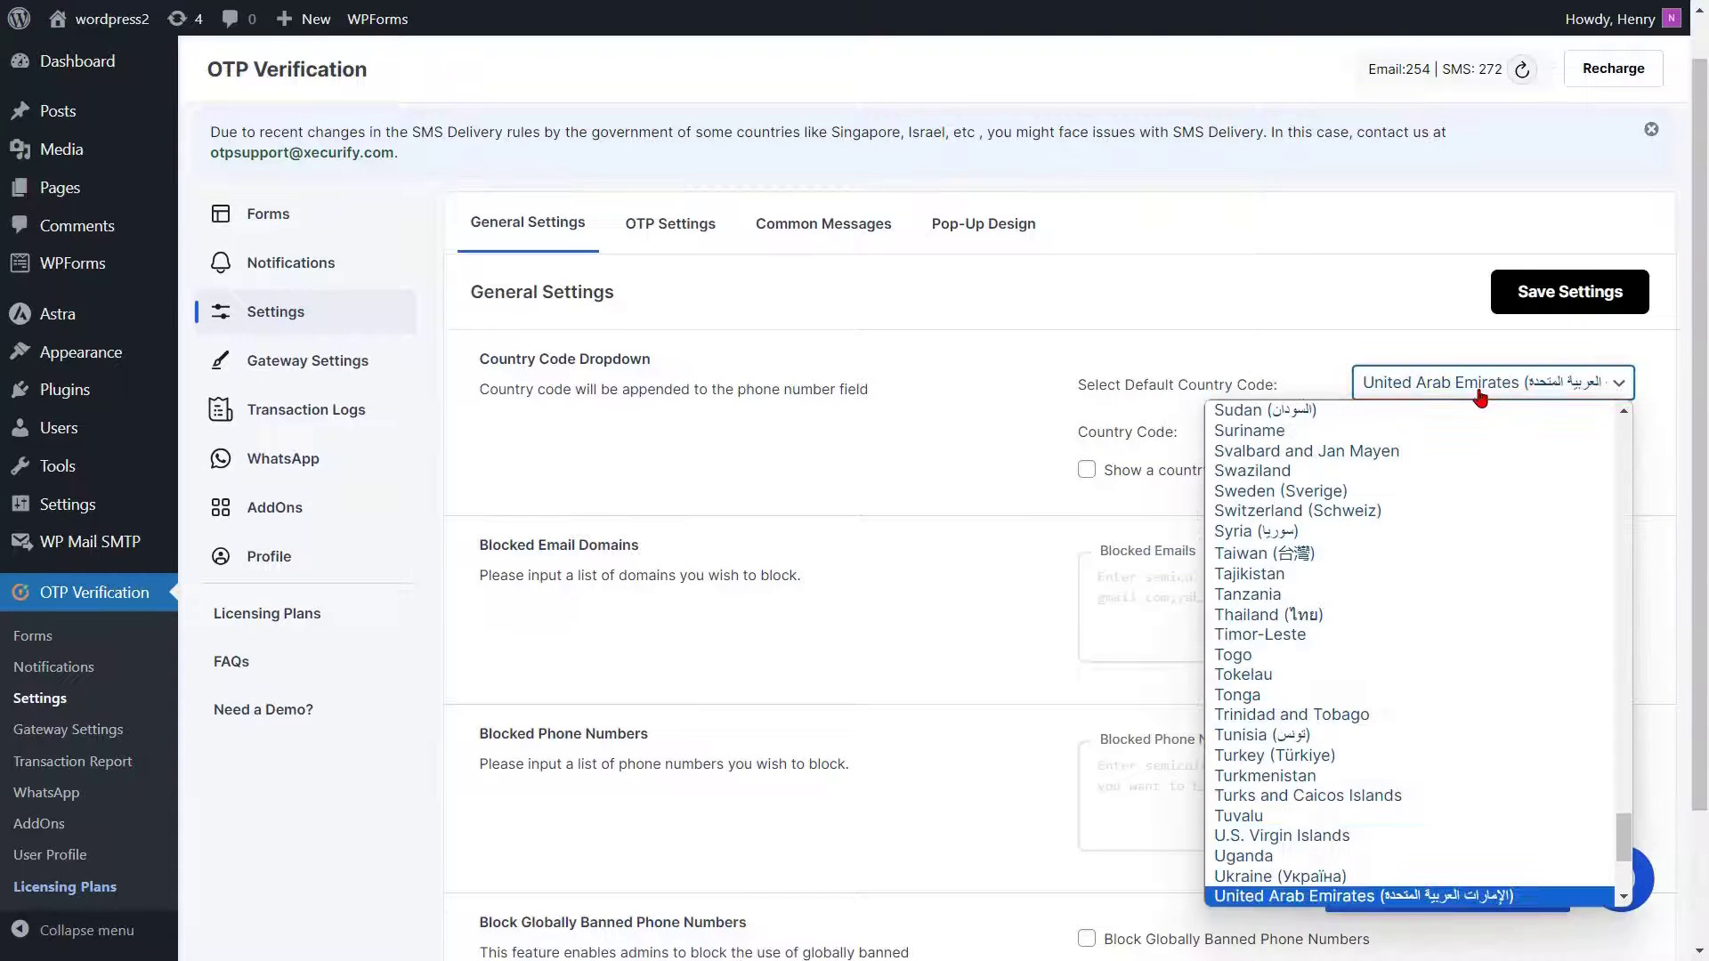
{"action": "scroll", "coordinate": [1424, 623], "scroll_direction": "down", "scroll_amount": 3}
{"action": "left_click", "coordinate": [1264, 735]}
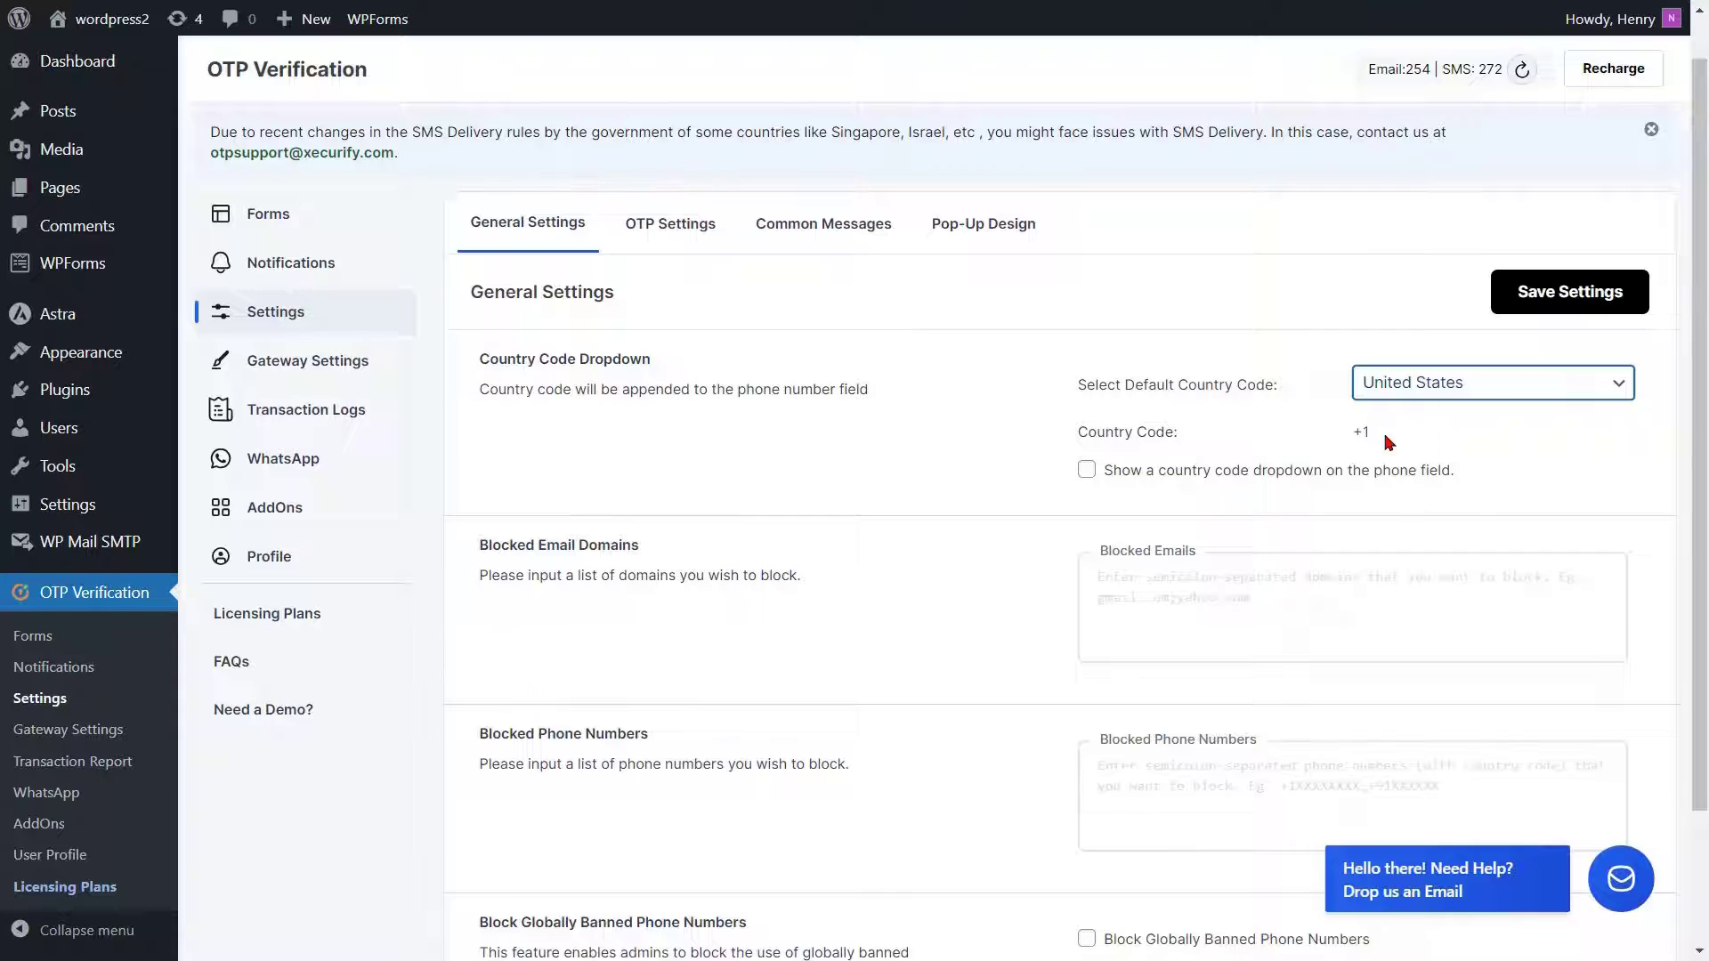
{"action": "left_click", "coordinate": [1087, 472]}
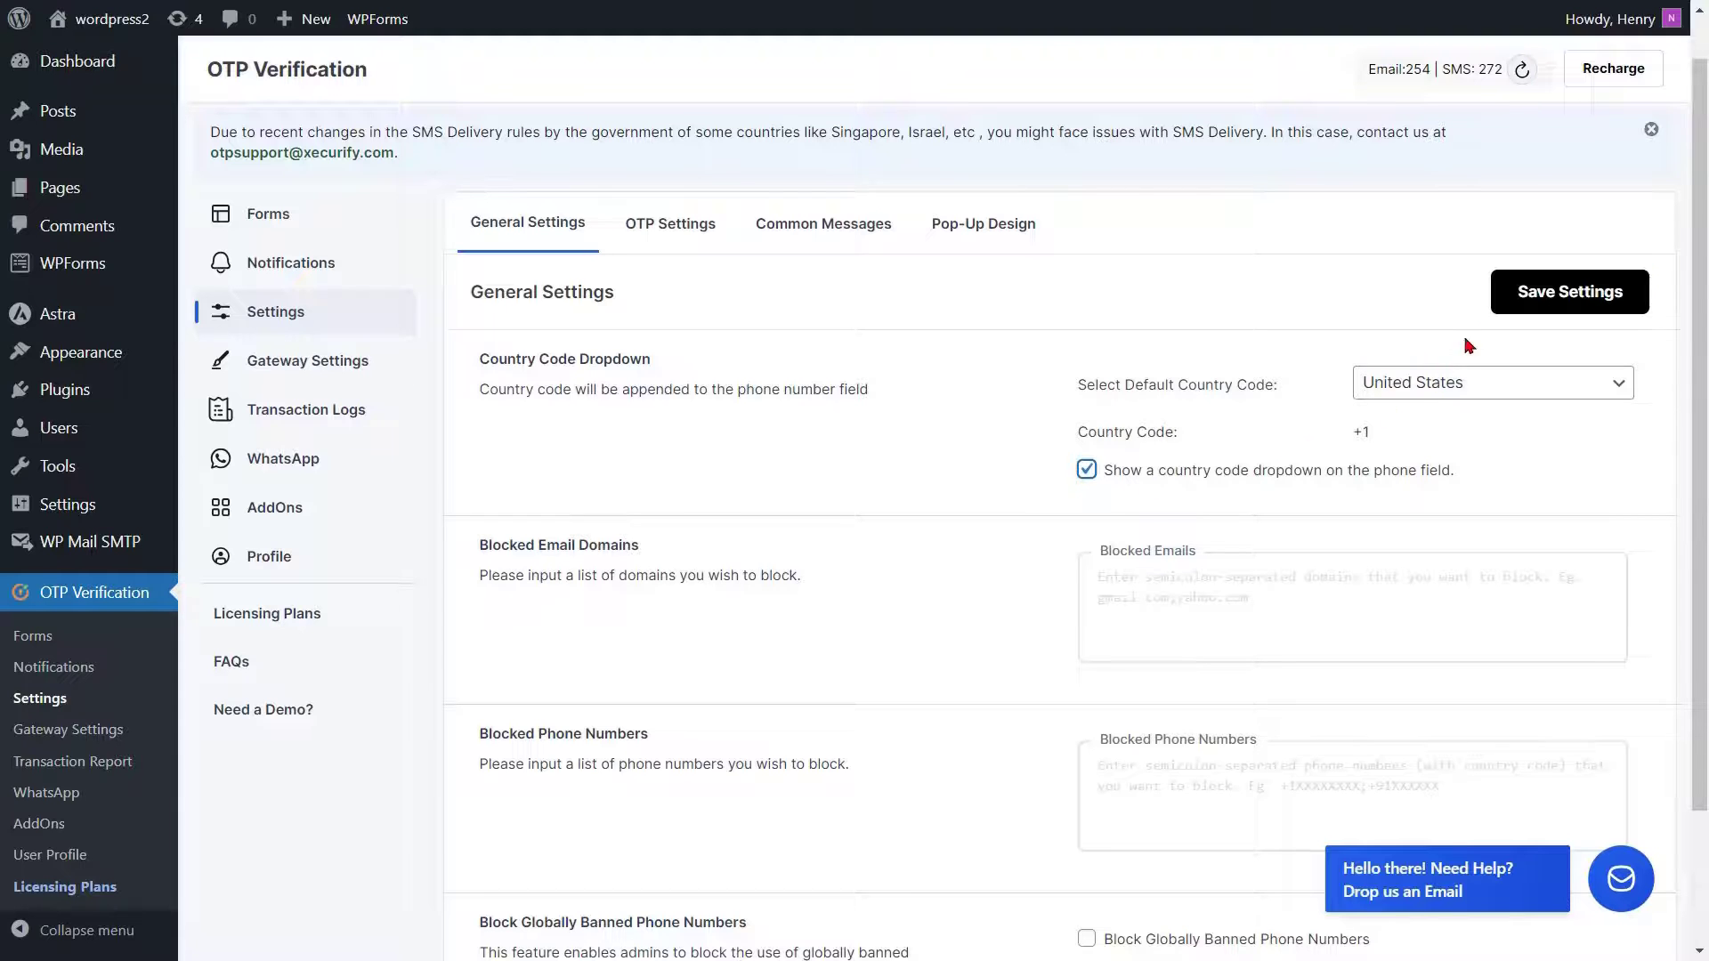
{"action": "left_click", "coordinate": [1558, 296]}
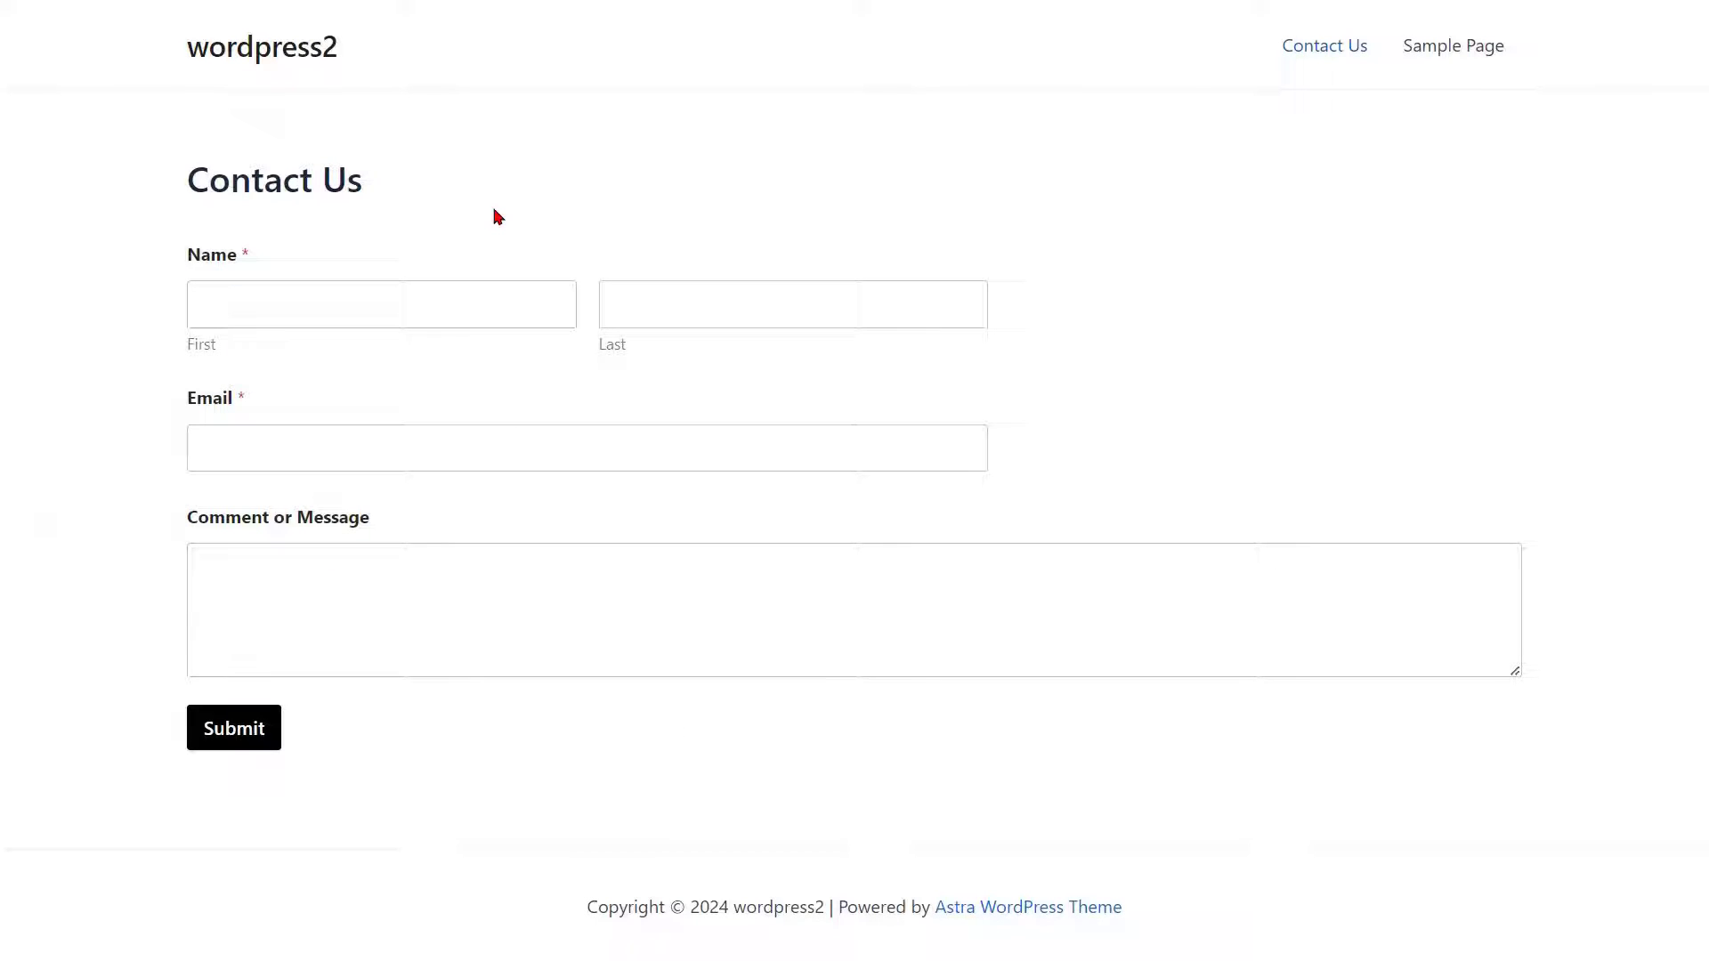
Fill in the contact's first name, last name and e-mail address on the Contact Us form.
{"action": "scroll", "coordinate": [405, 241], "scroll_direction": "down", "scroll_amount": 2}
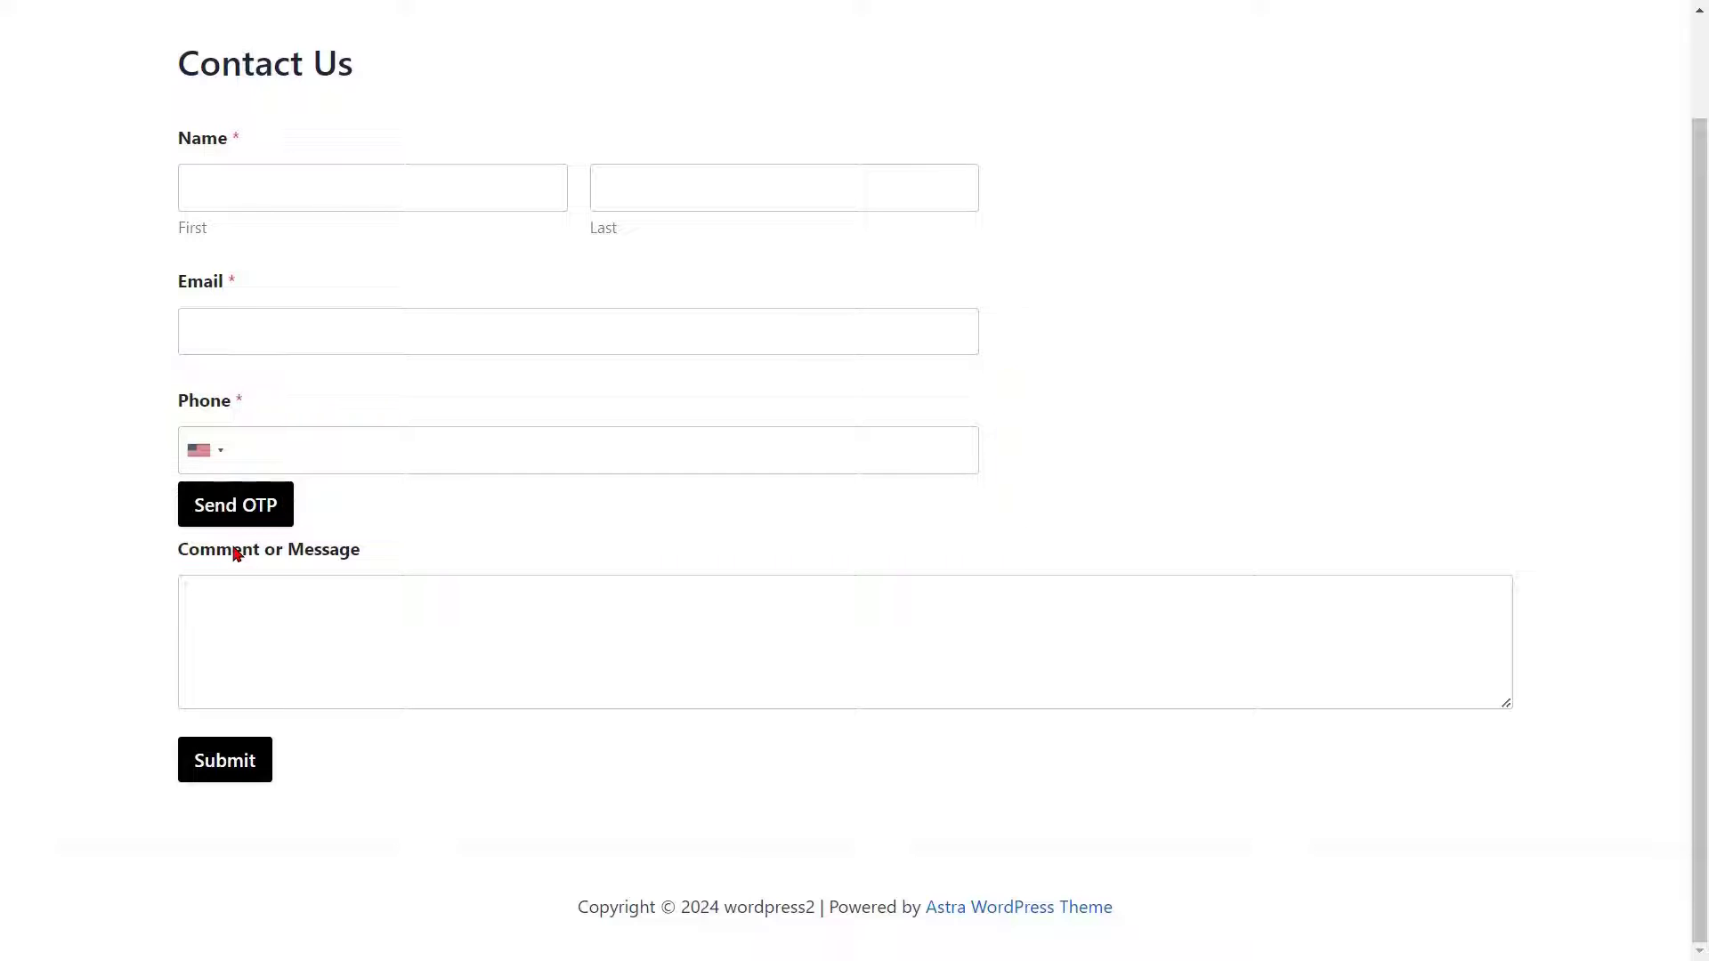
{"action": "left_click", "coordinate": [237, 187]}
{"action": "type", "text": "John"}
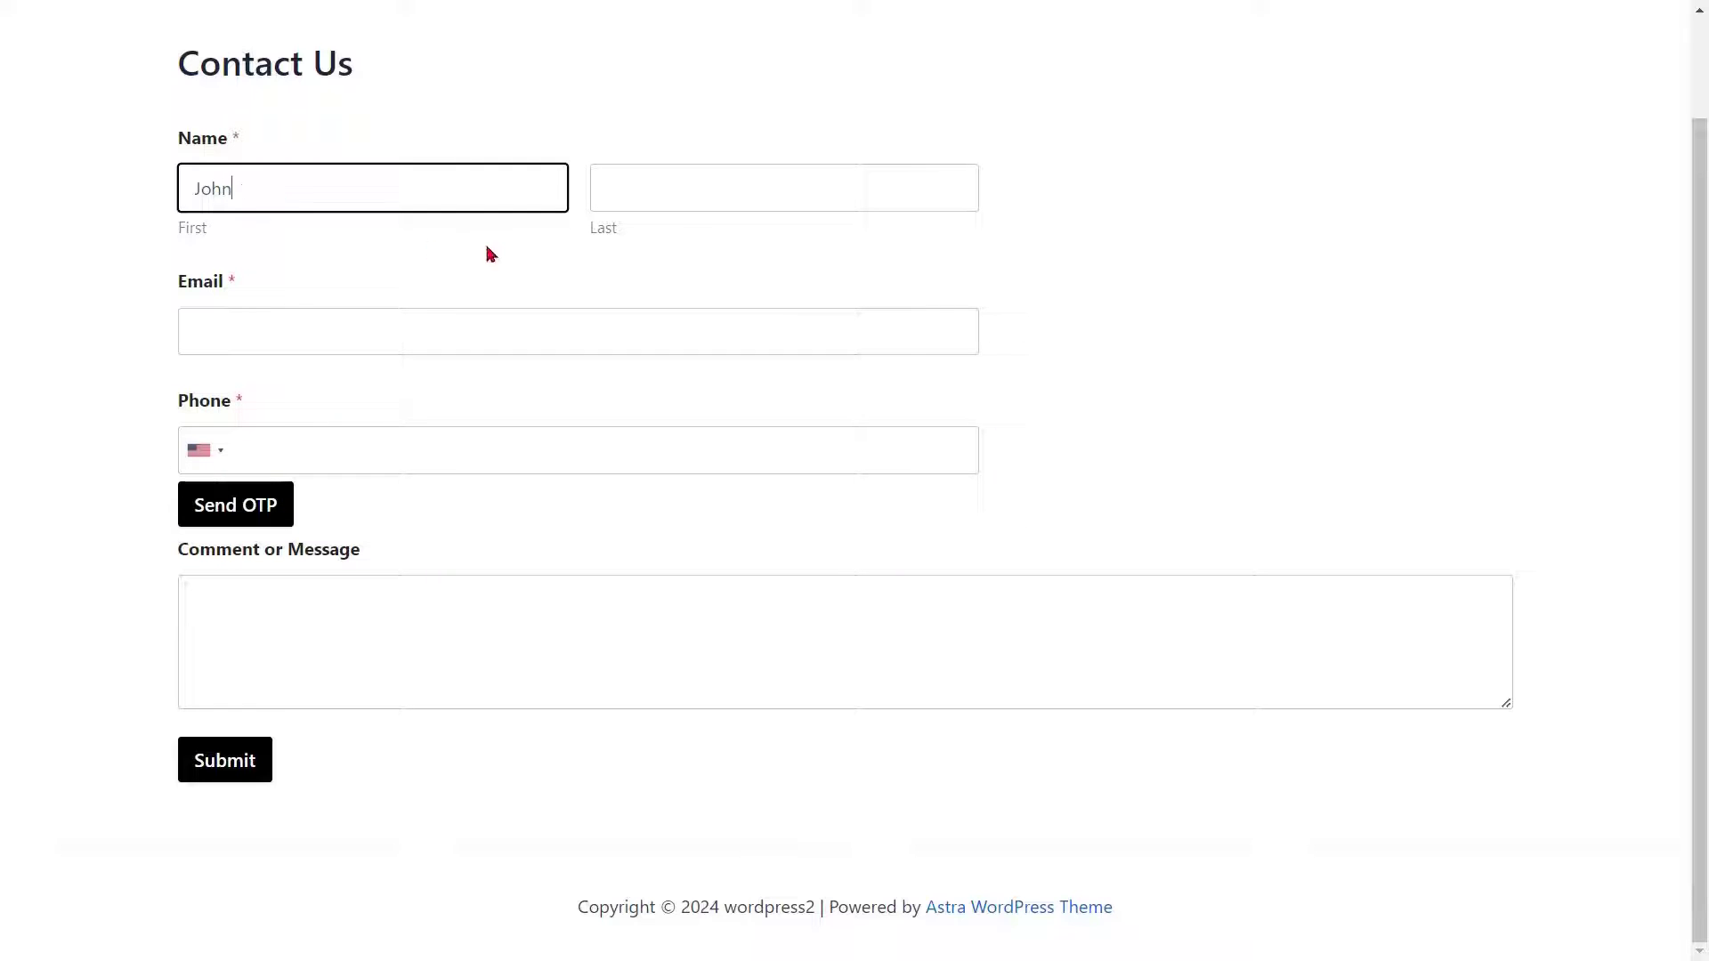
{"action": "left_click", "coordinate": [659, 178]}
{"action": "type", "text": "Smith"}
{"action": "left_click", "coordinate": [258, 345]}
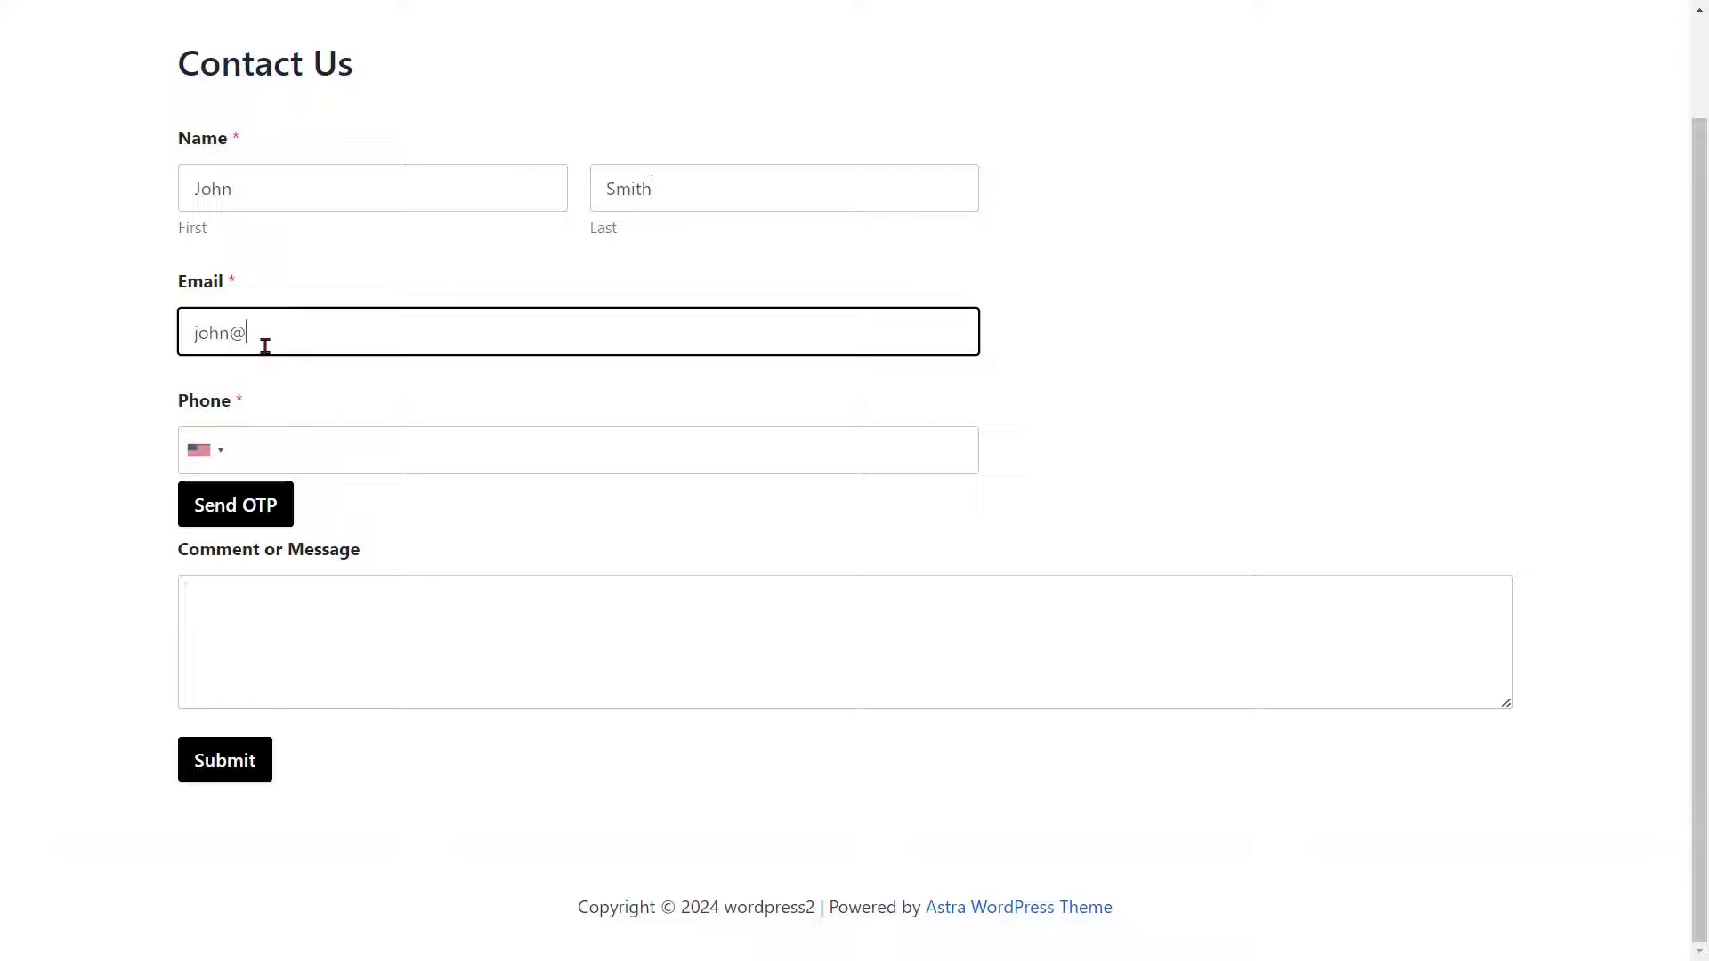
{"action": "left_click", "coordinate": [234, 426]}
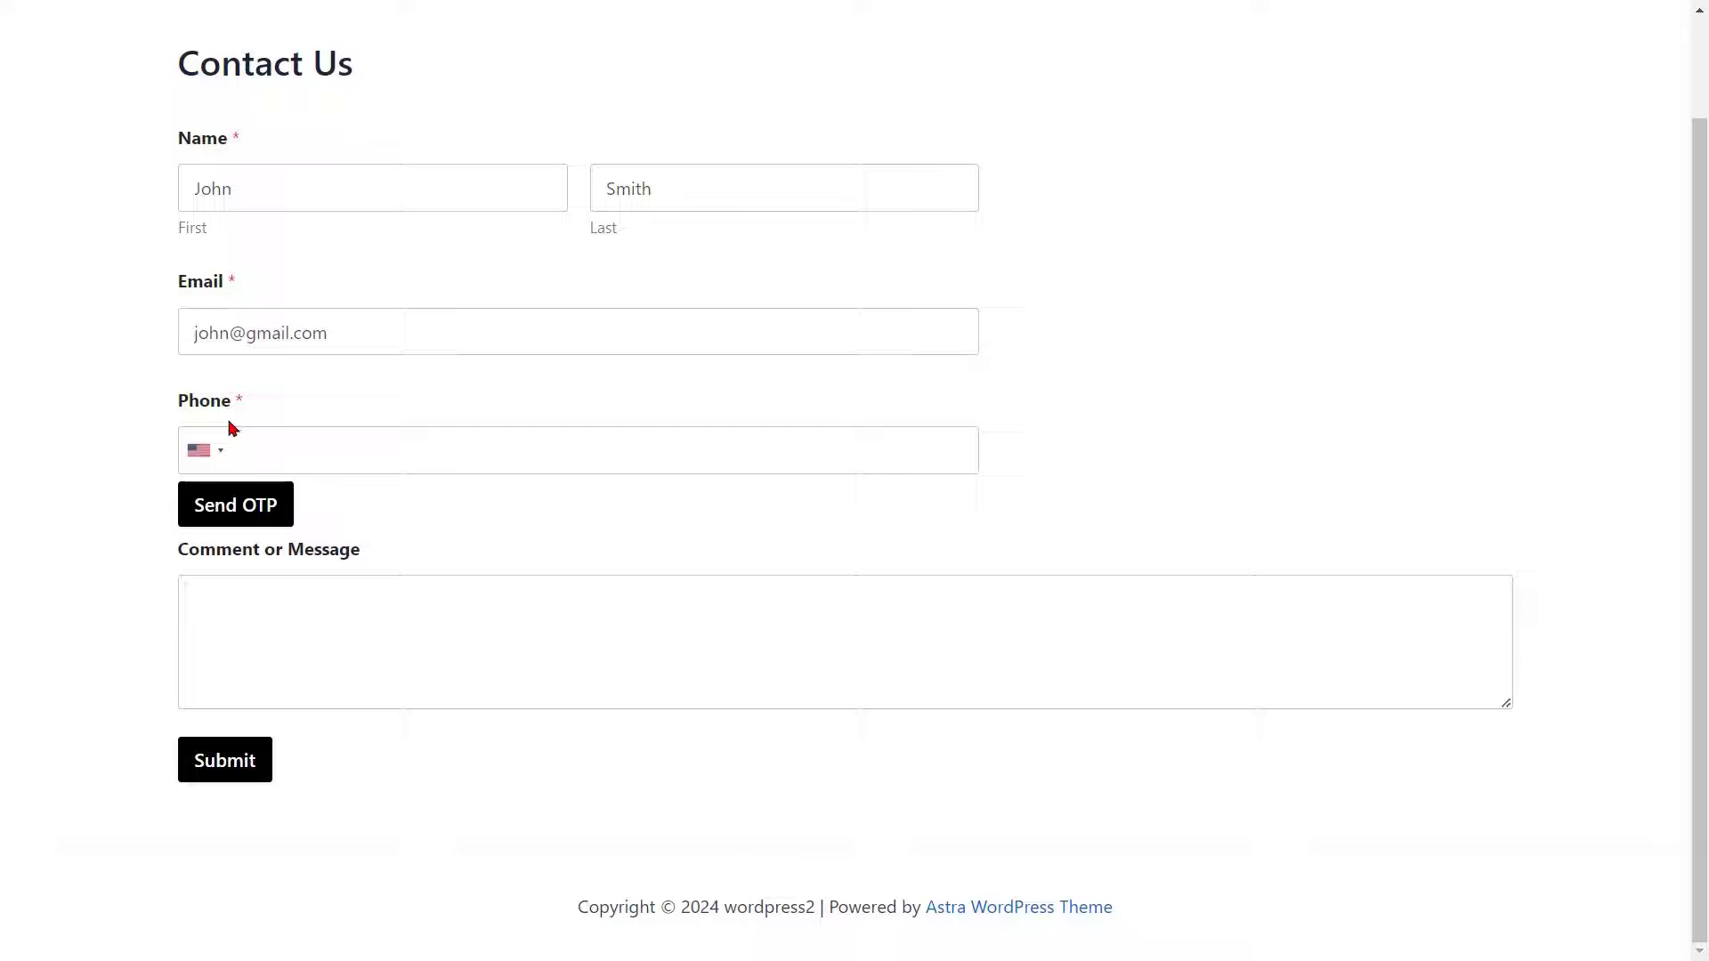
Send a one-time code to the phone number and verify it with the received SMS code.
{"action": "left_click", "coordinate": [254, 465]}
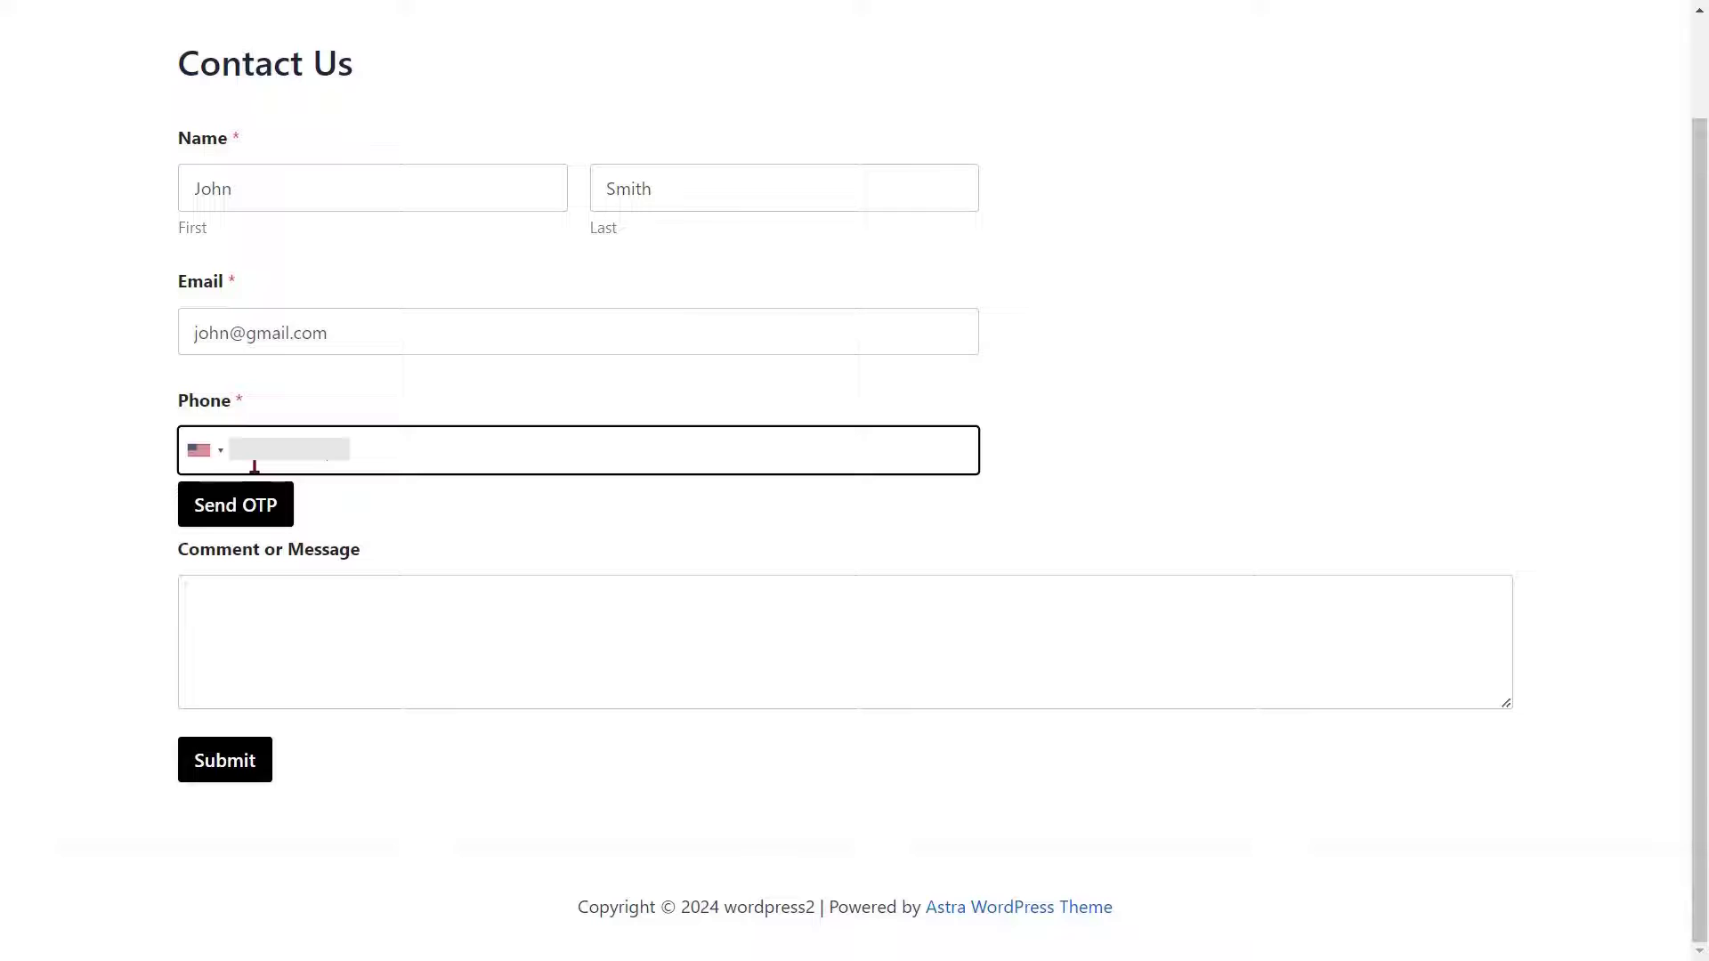
{"action": "left_click", "coordinate": [244, 515]}
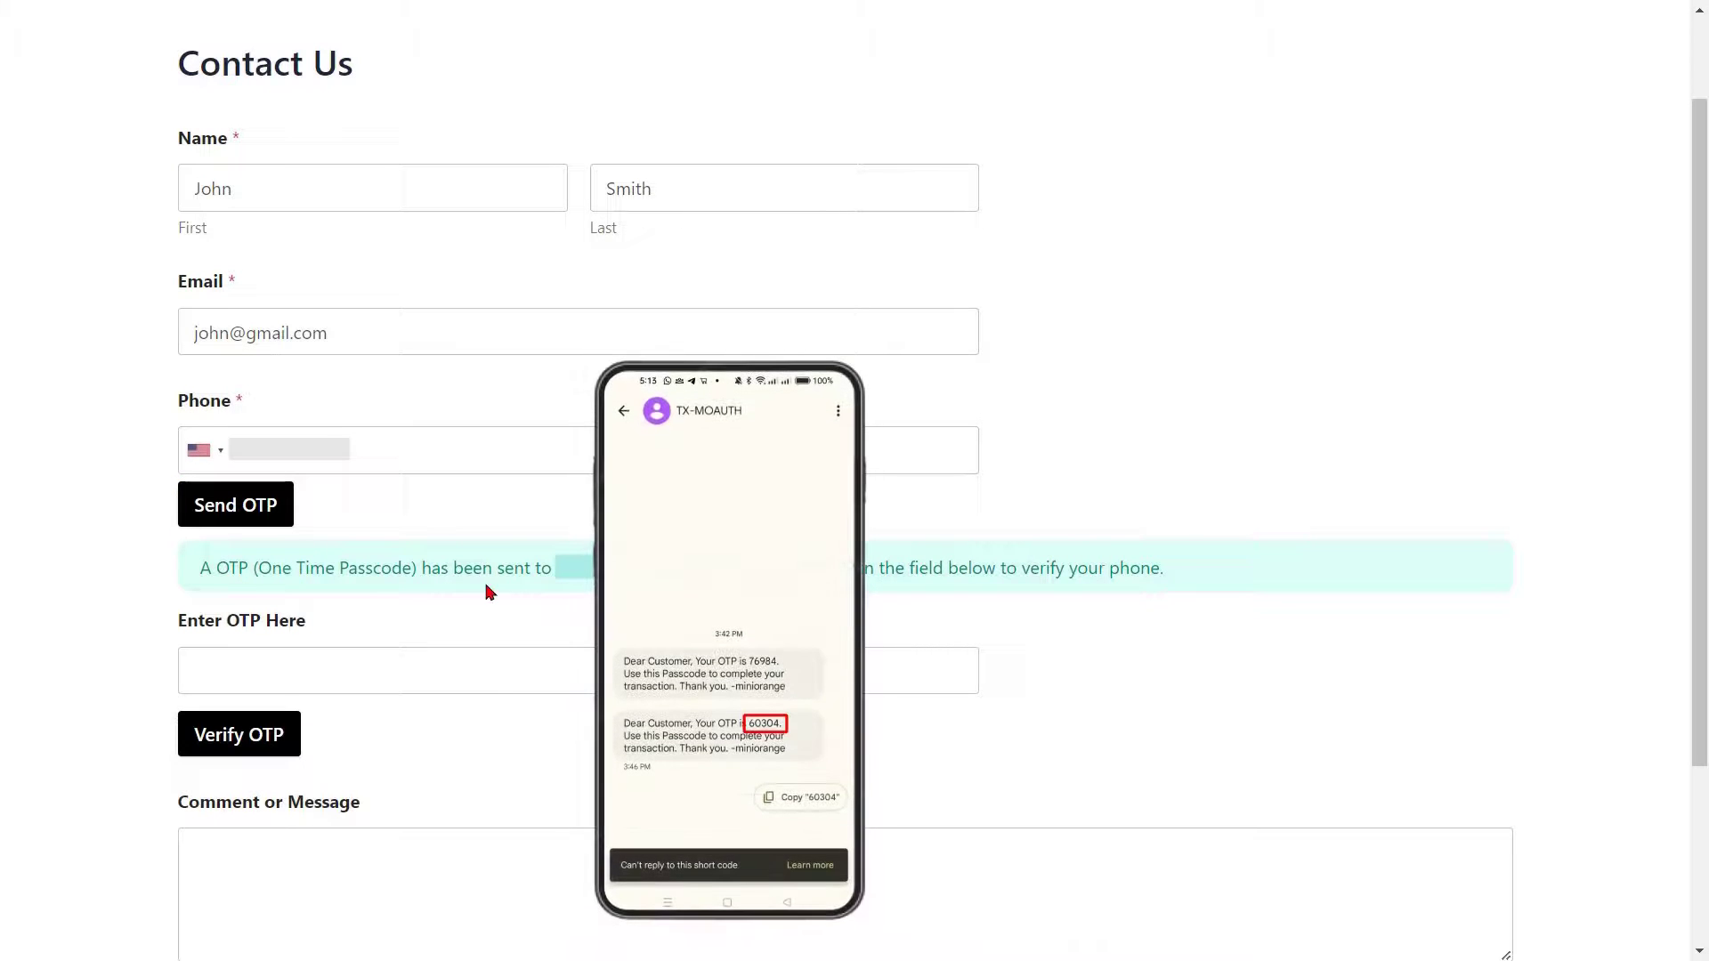
{"action": "left_click", "coordinate": [261, 675]}
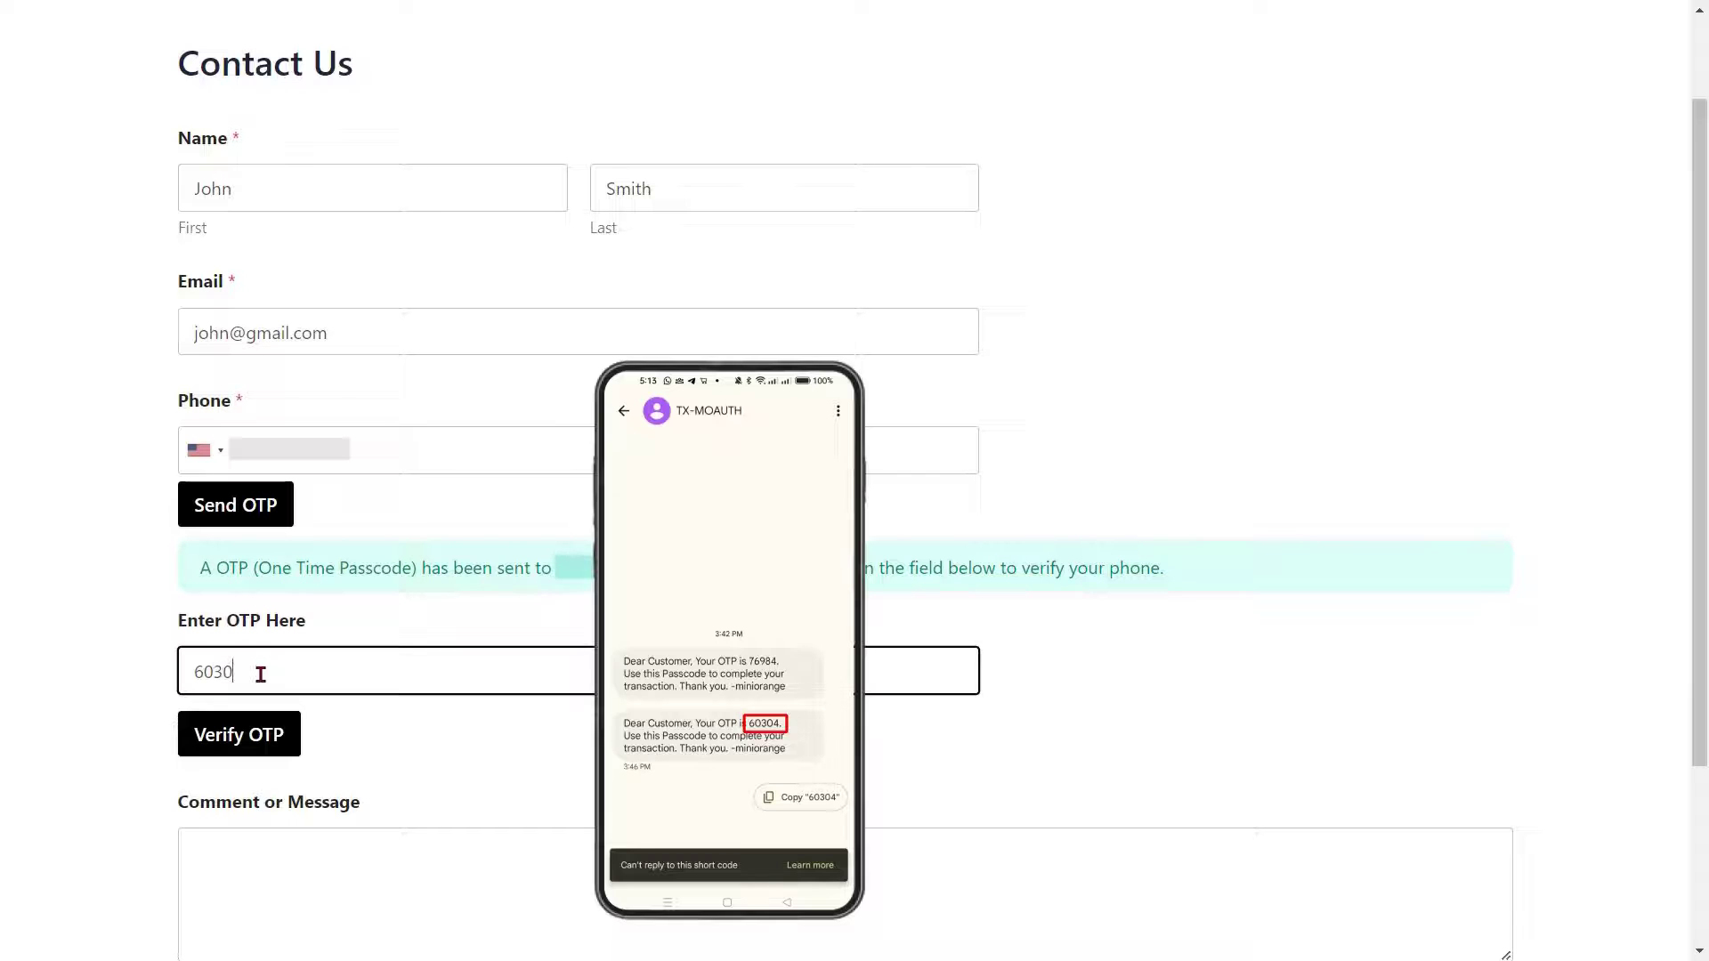
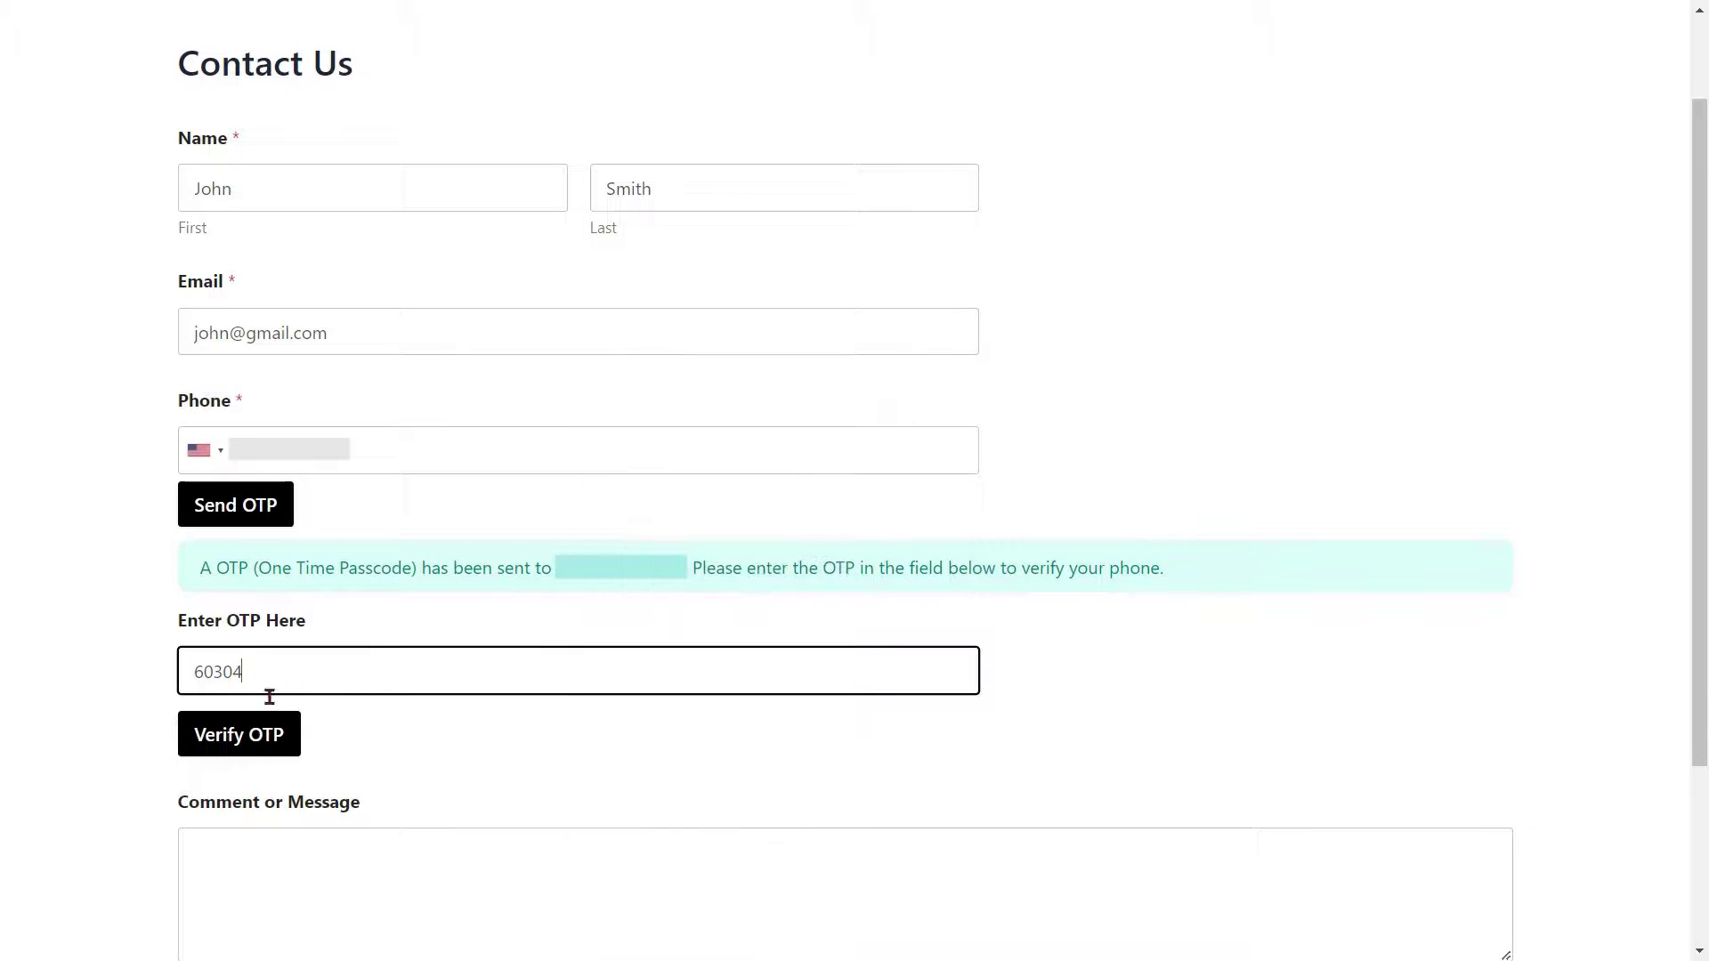
{"action": "left_click", "coordinate": [239, 750]}
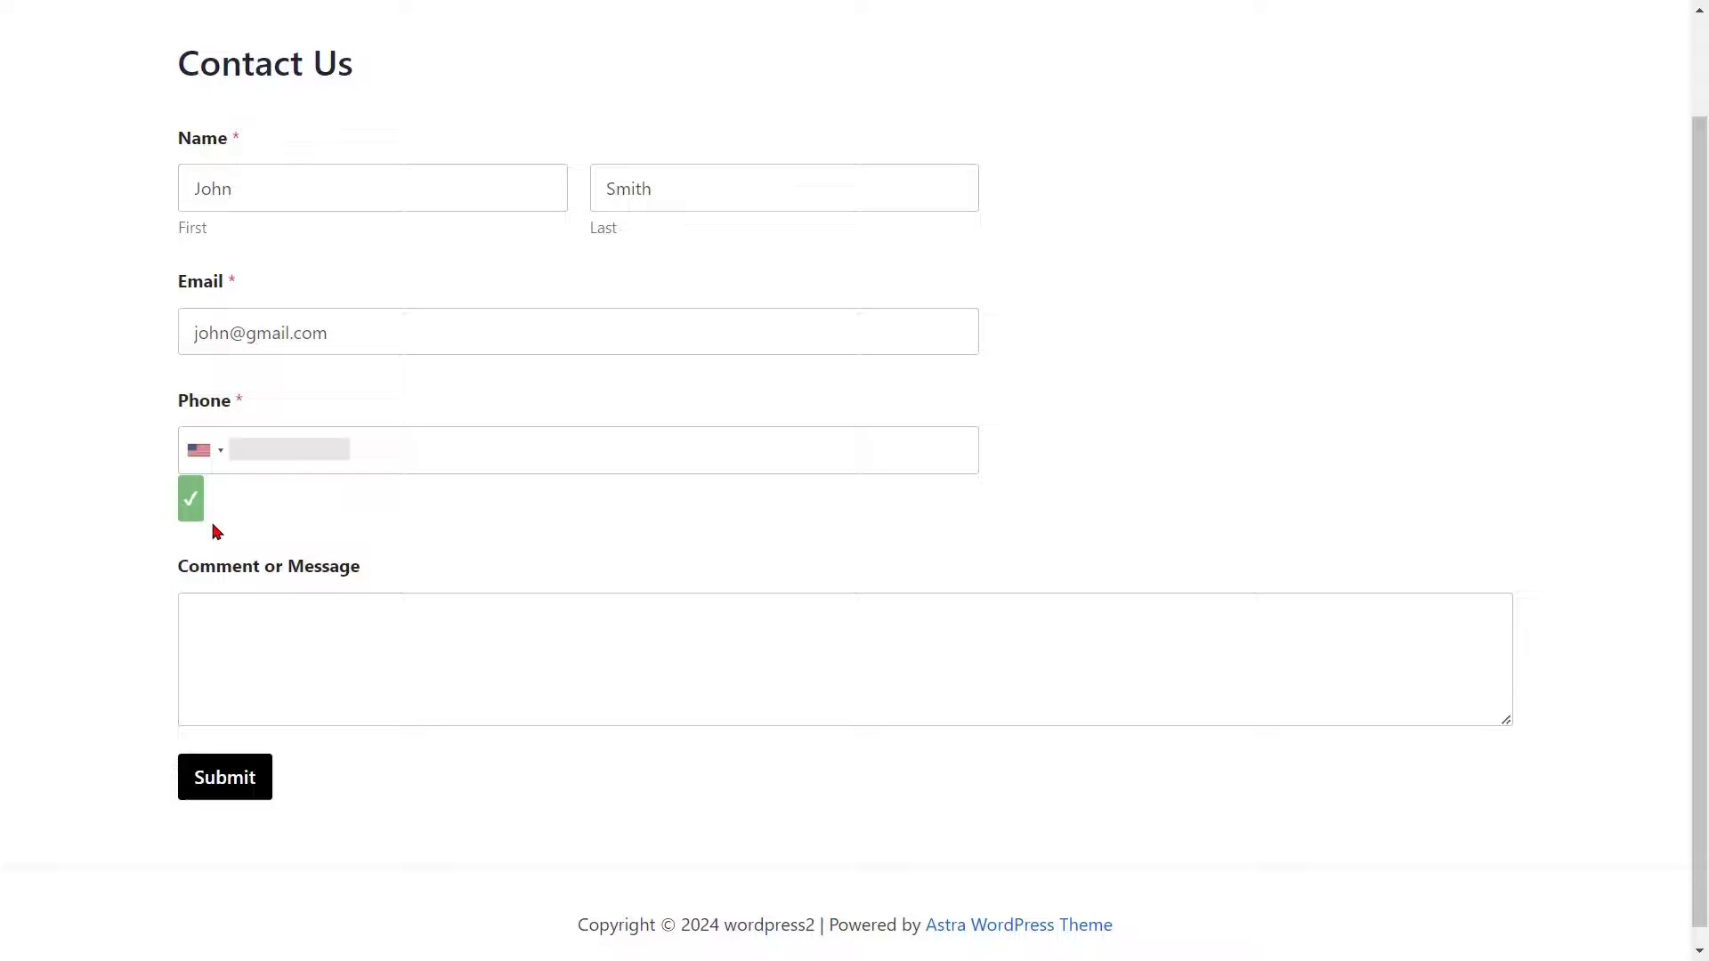
Write 'Enter text message.' in the comment box and submit the form.
{"action": "left_click", "coordinate": [233, 621]}
{"action": "type", "text": "Enter text message."}
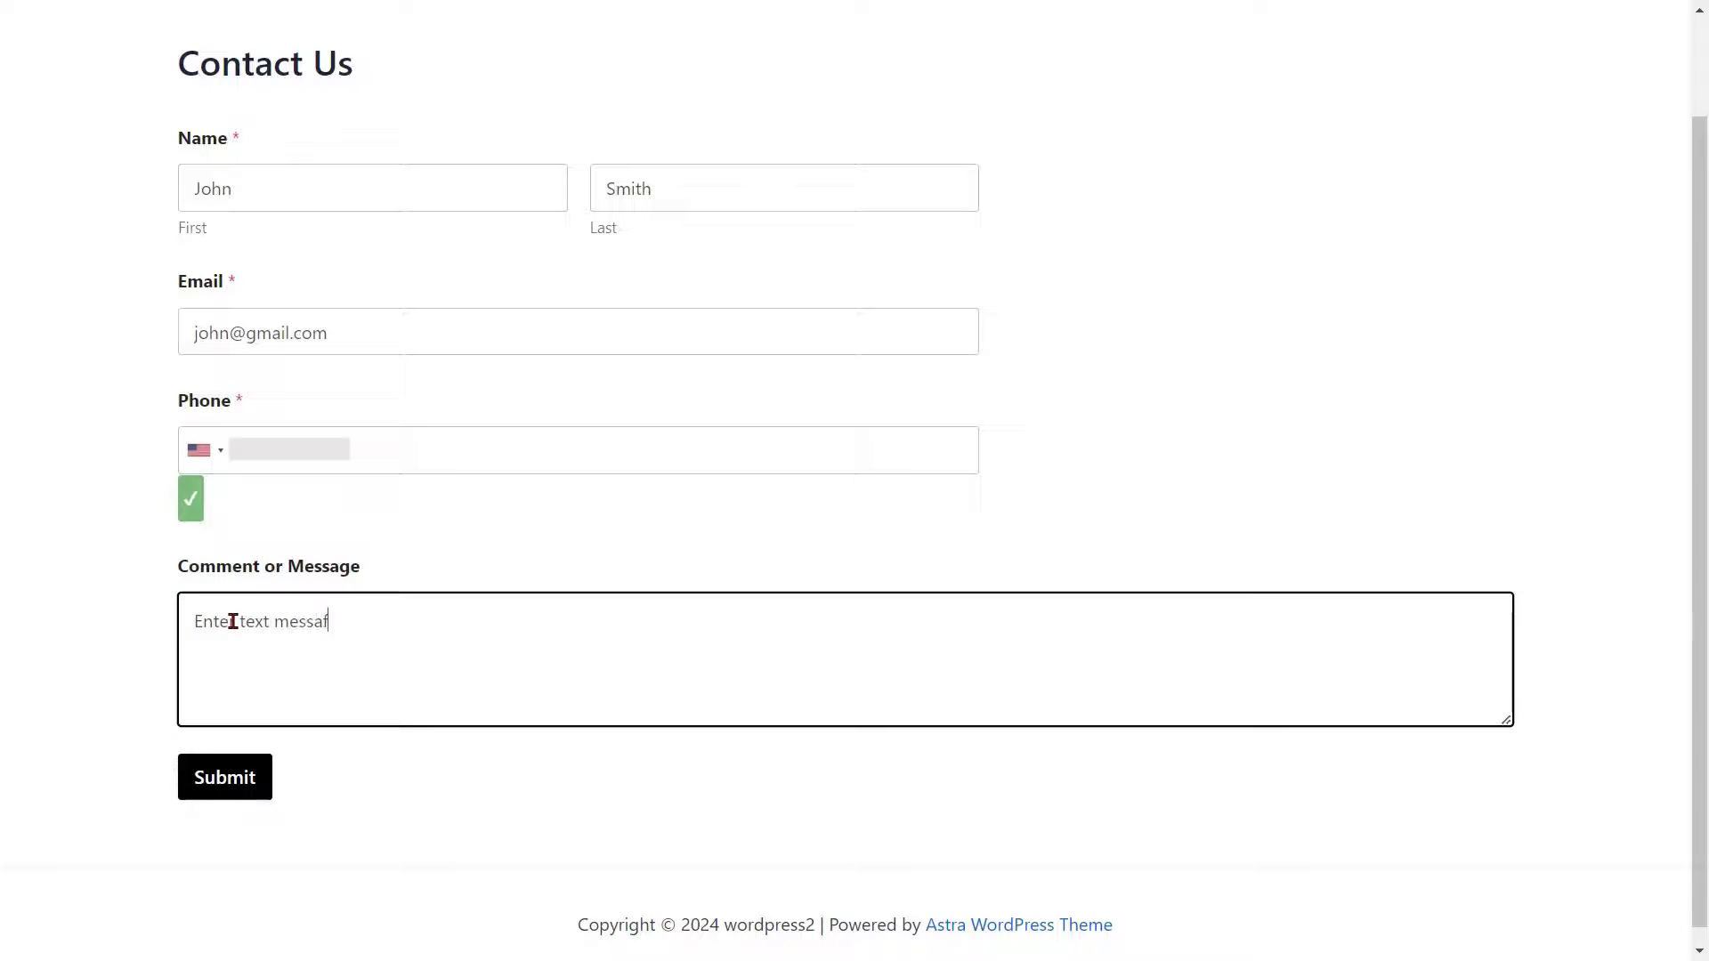
{"action": "left_click", "coordinate": [236, 781]}
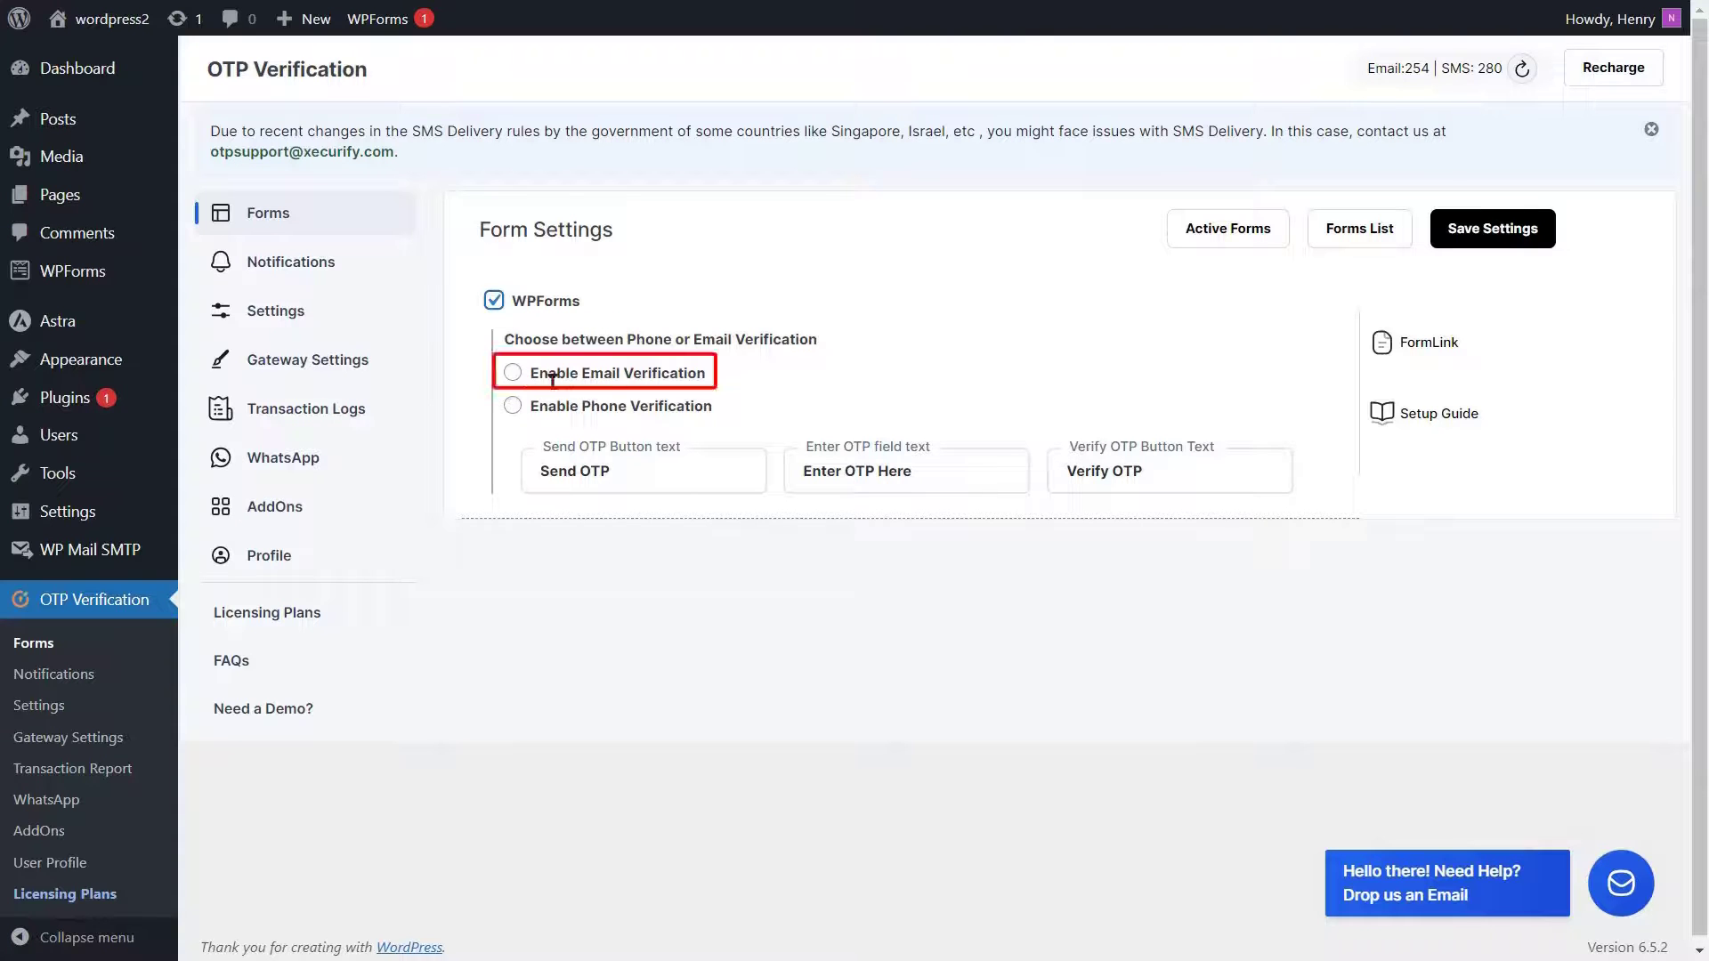
Enable email verification for WPForms with Form ID 6, then open the Contact Us form.
{"action": "left_click", "coordinate": [514, 374]}
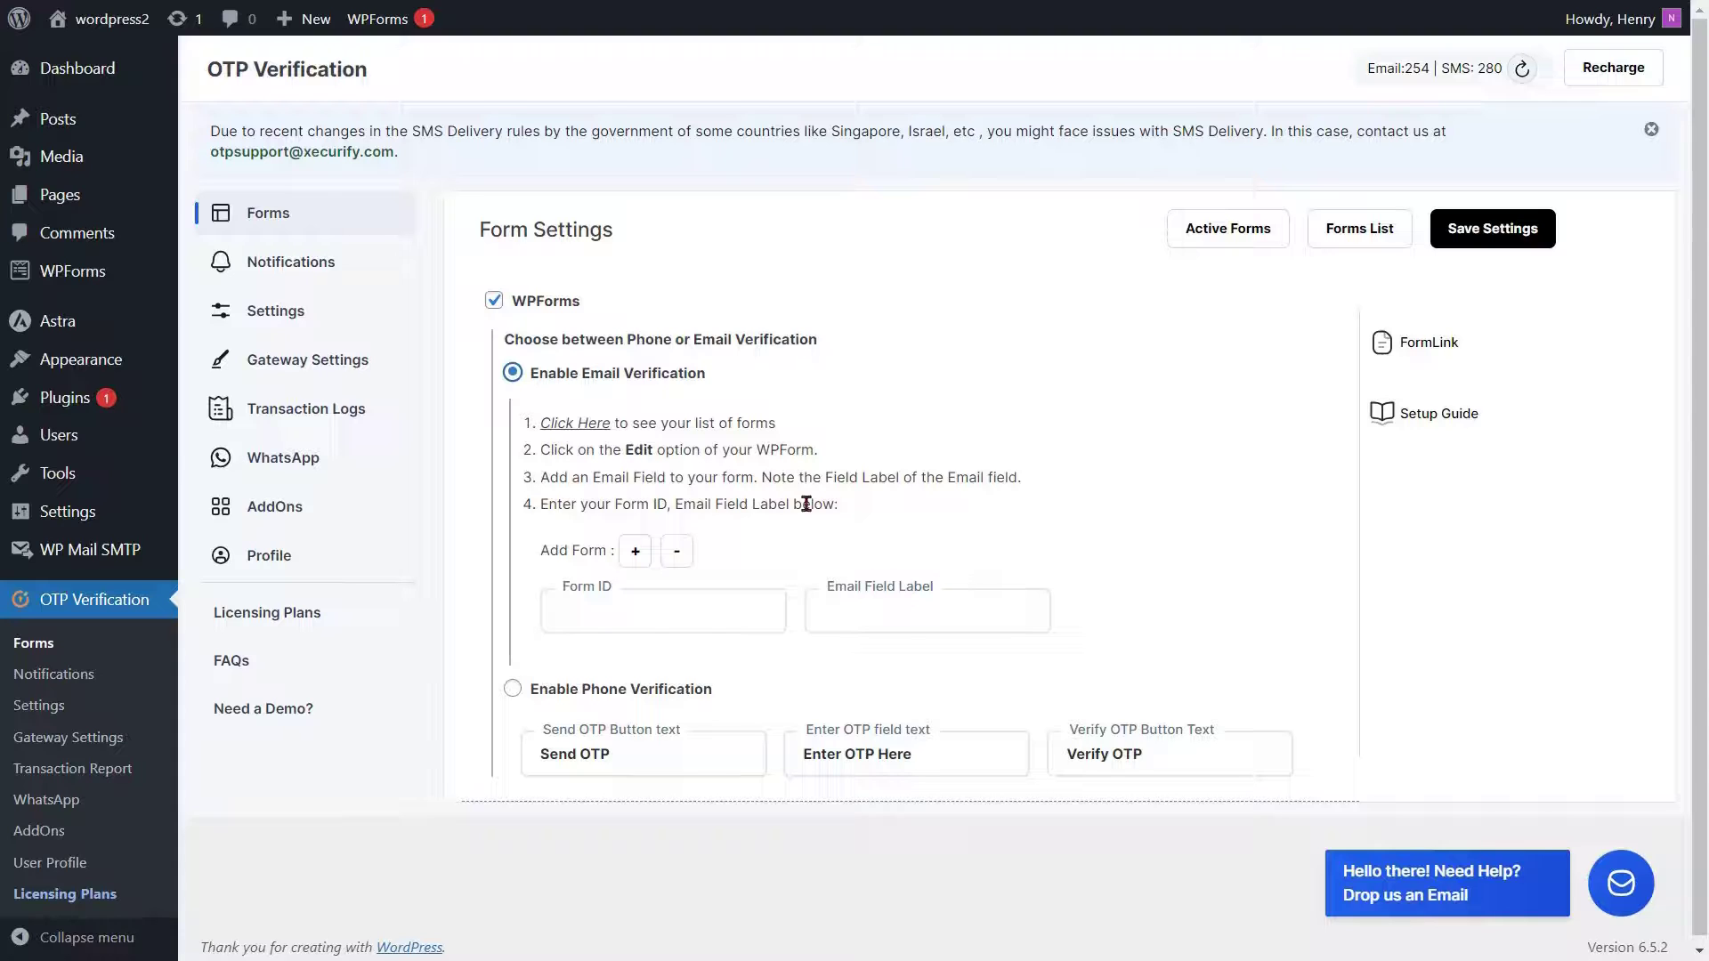
{"action": "left_click", "coordinate": [583, 425]}
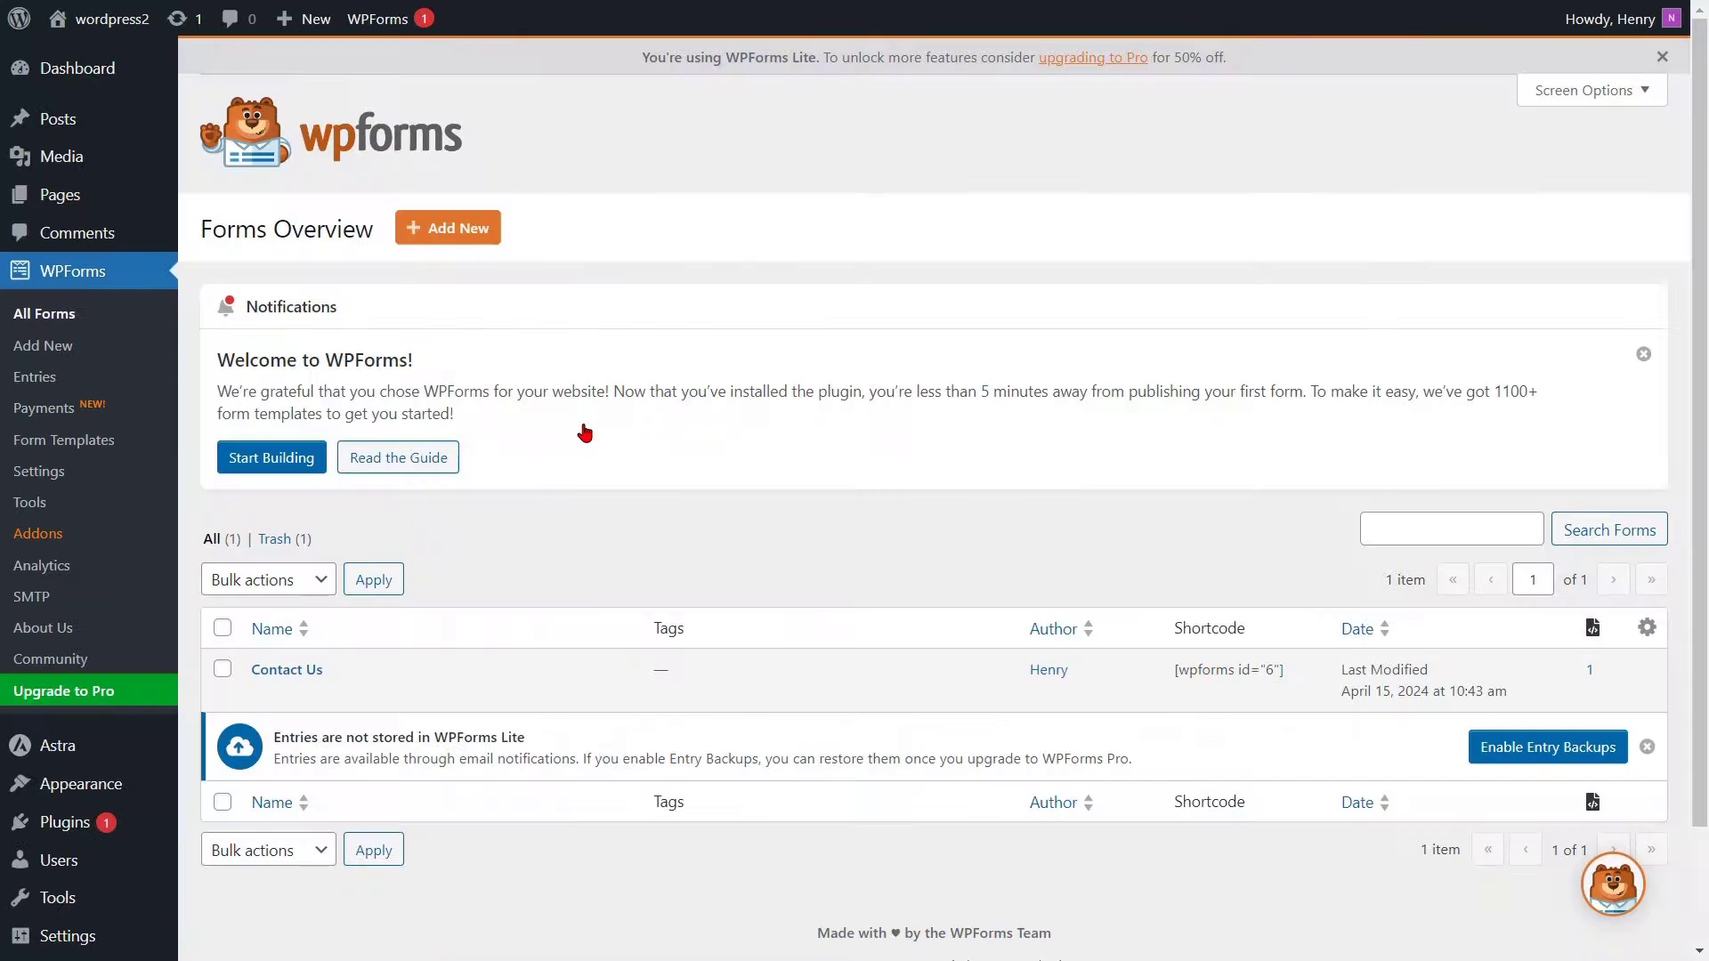
{"action": "mouse_move", "coordinate": [278, 672]}
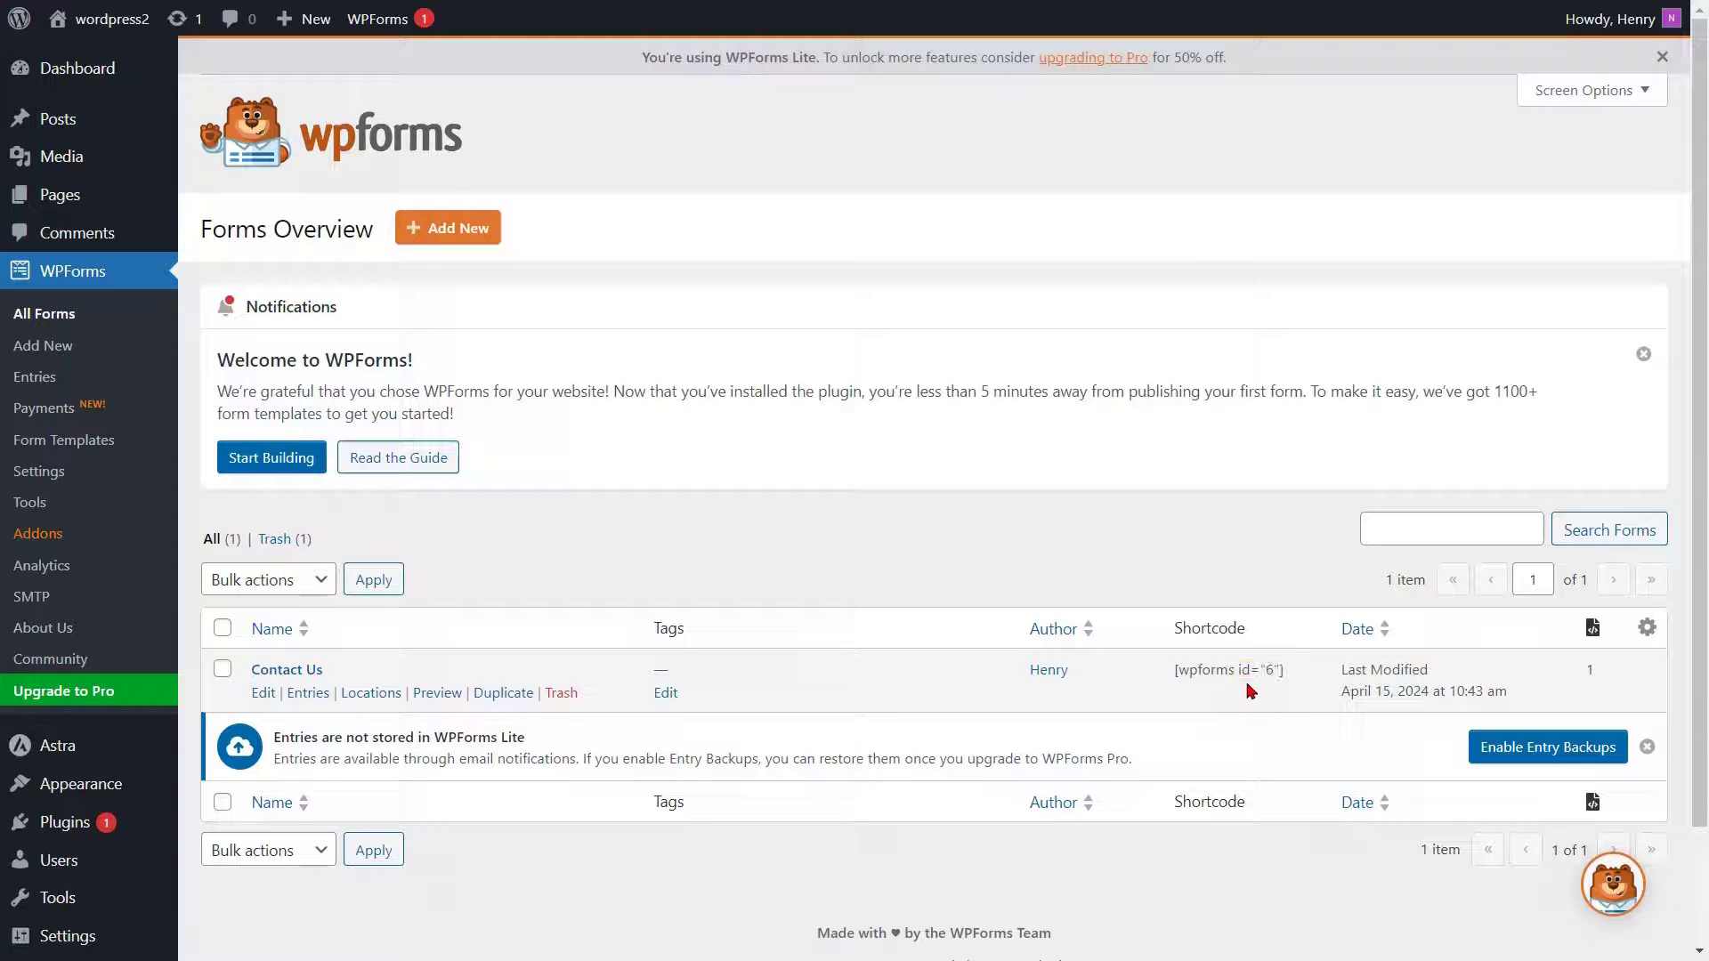
{"action": "key", "text": "alt+Left"}
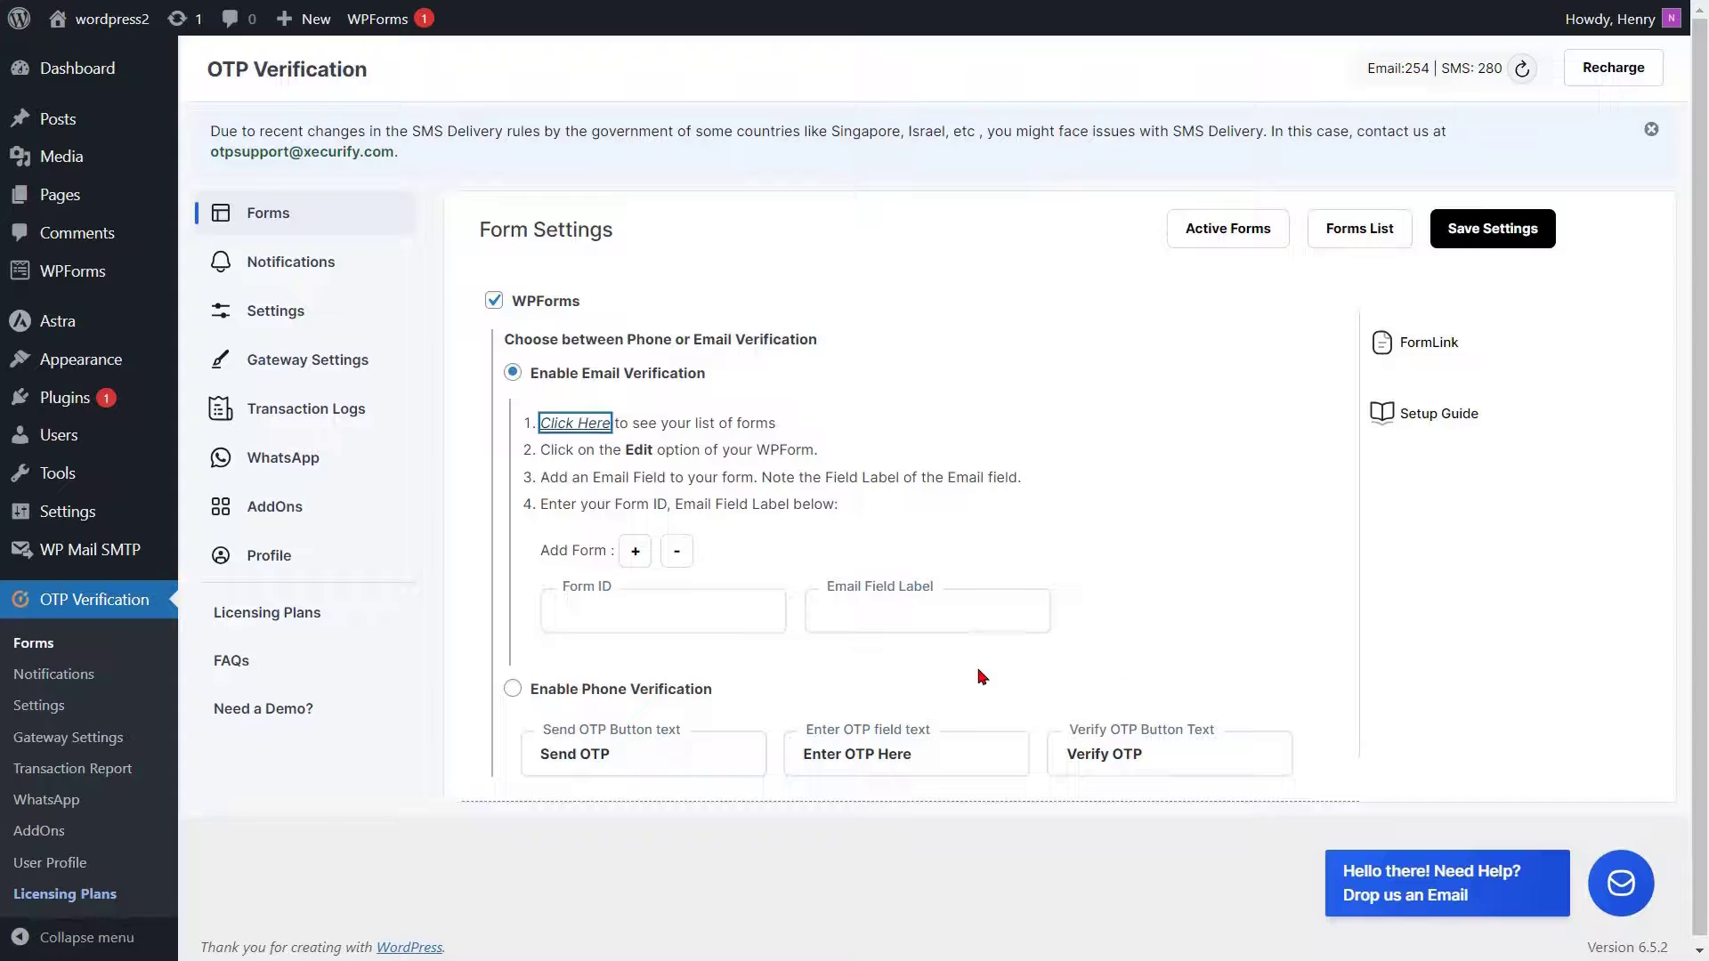
{"action": "left_click", "coordinate": [609, 612]}
{"action": "type", "text": "6"}
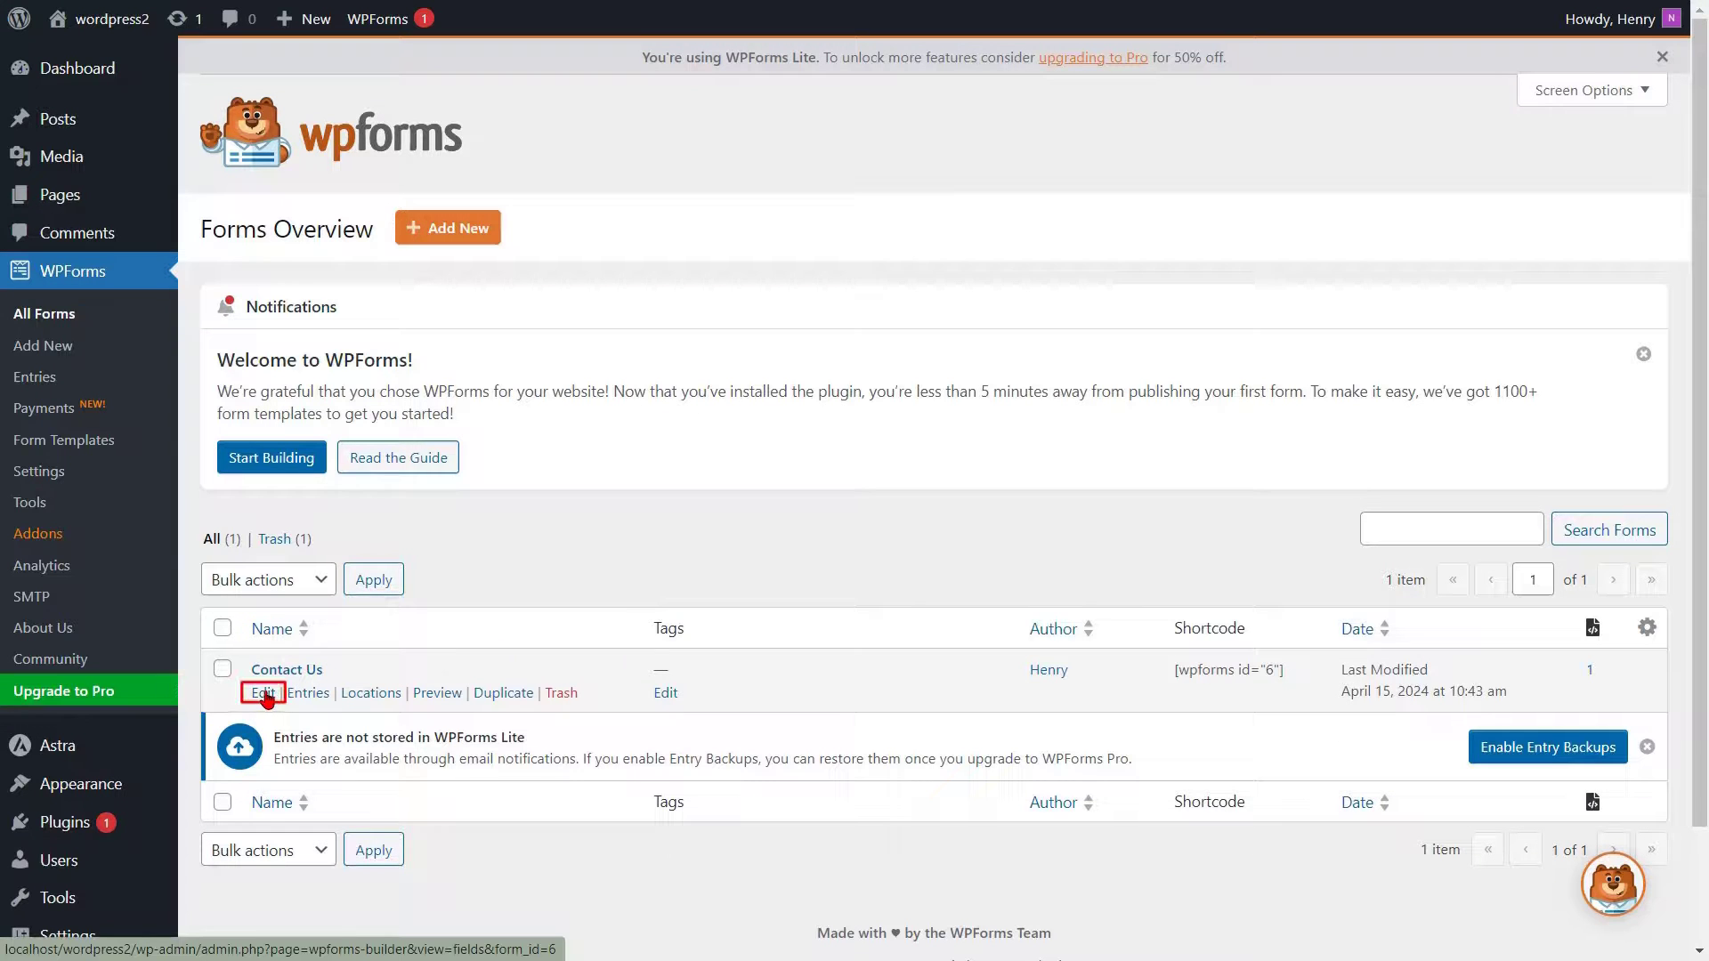
{"action": "left_click", "coordinate": [263, 693]}
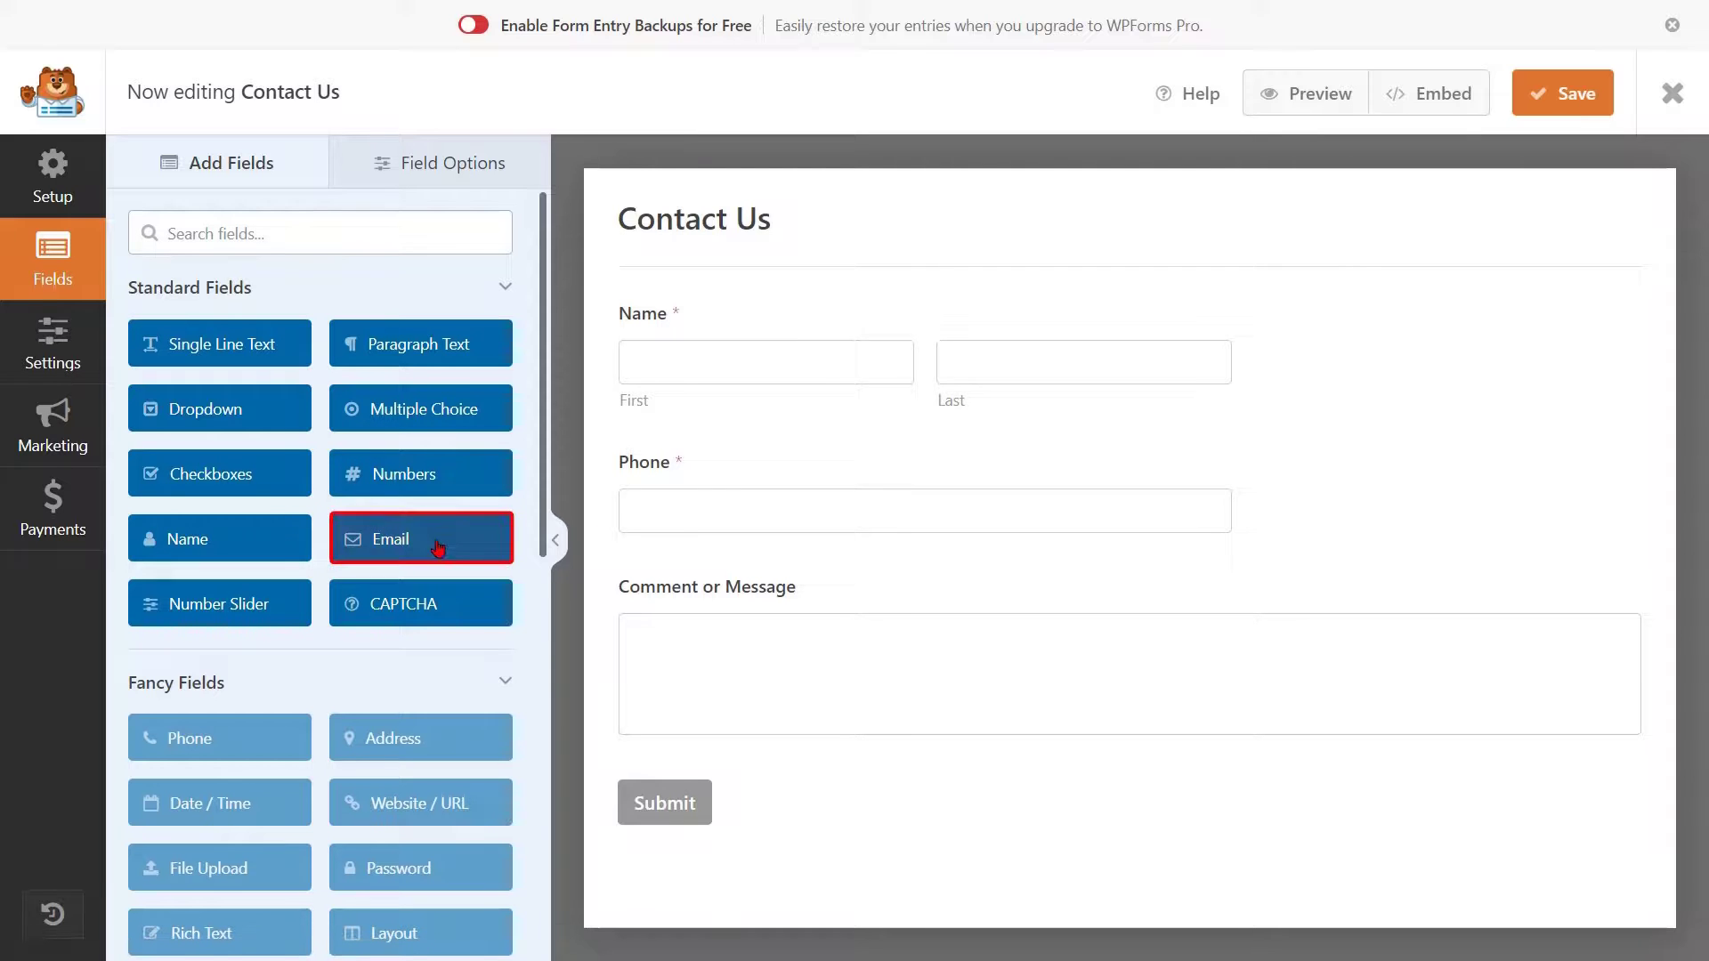
Add an Email field between Name and Phone, copy its 'Email' label, and save.
{"action": "left_click_drag", "start_coordinate": [438, 547], "coordinate": [751, 457]}
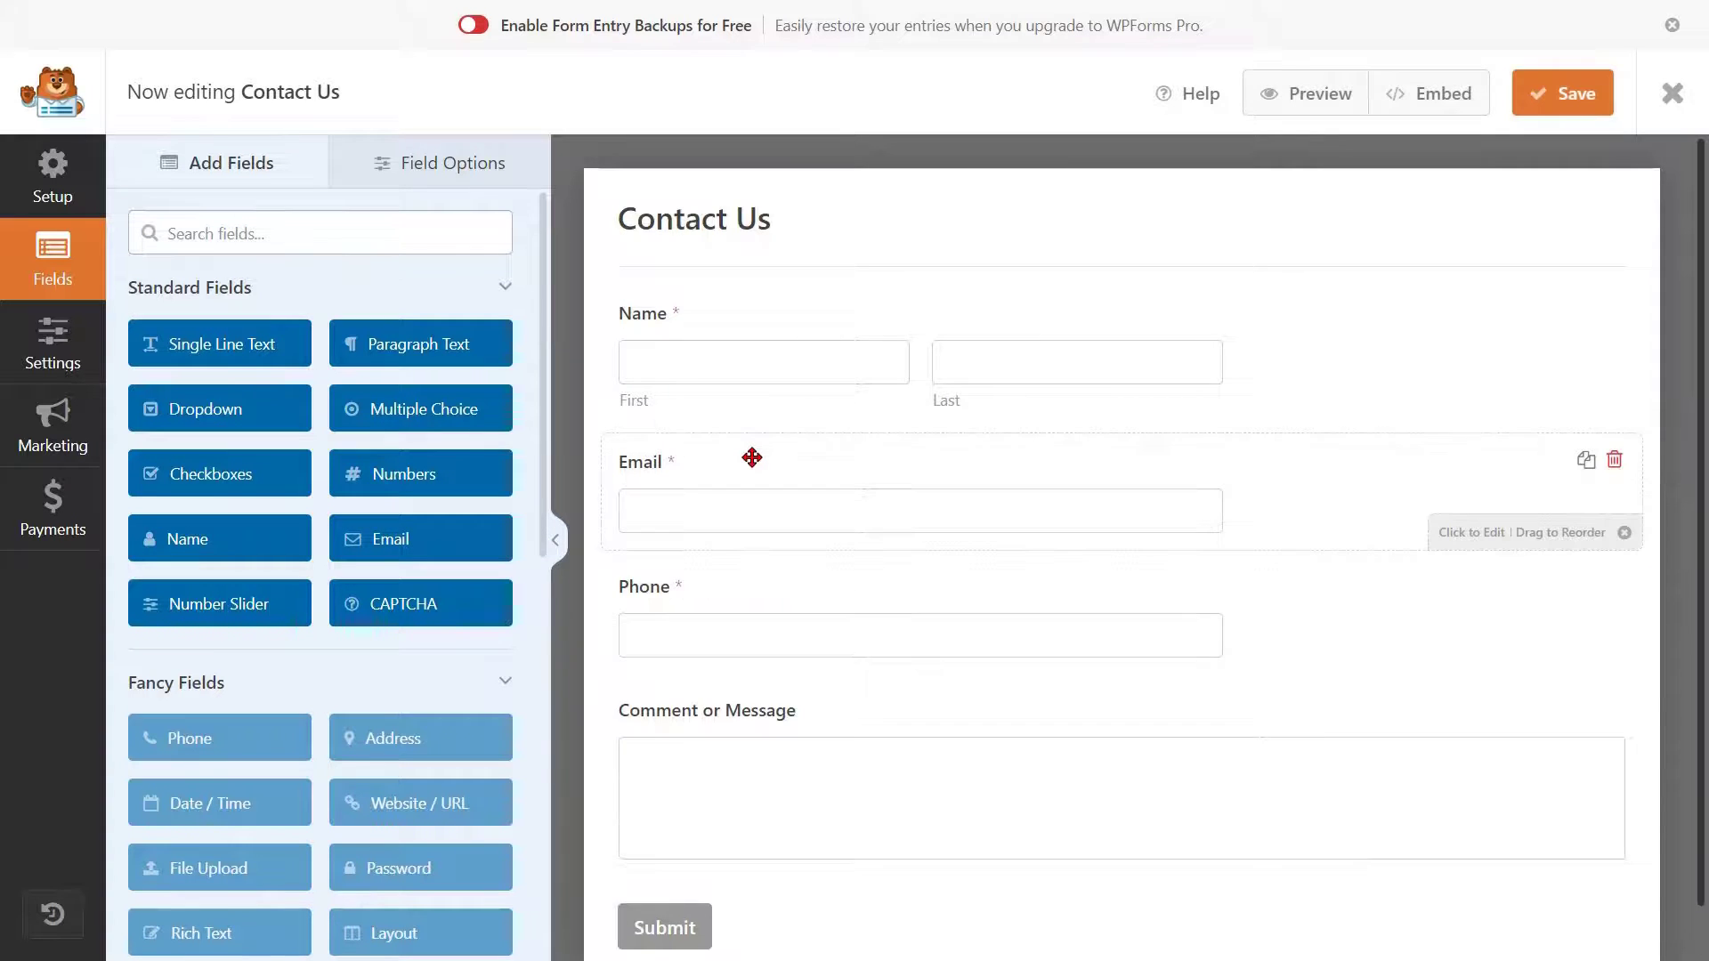
{"action": "left_click", "coordinate": [745, 472]}
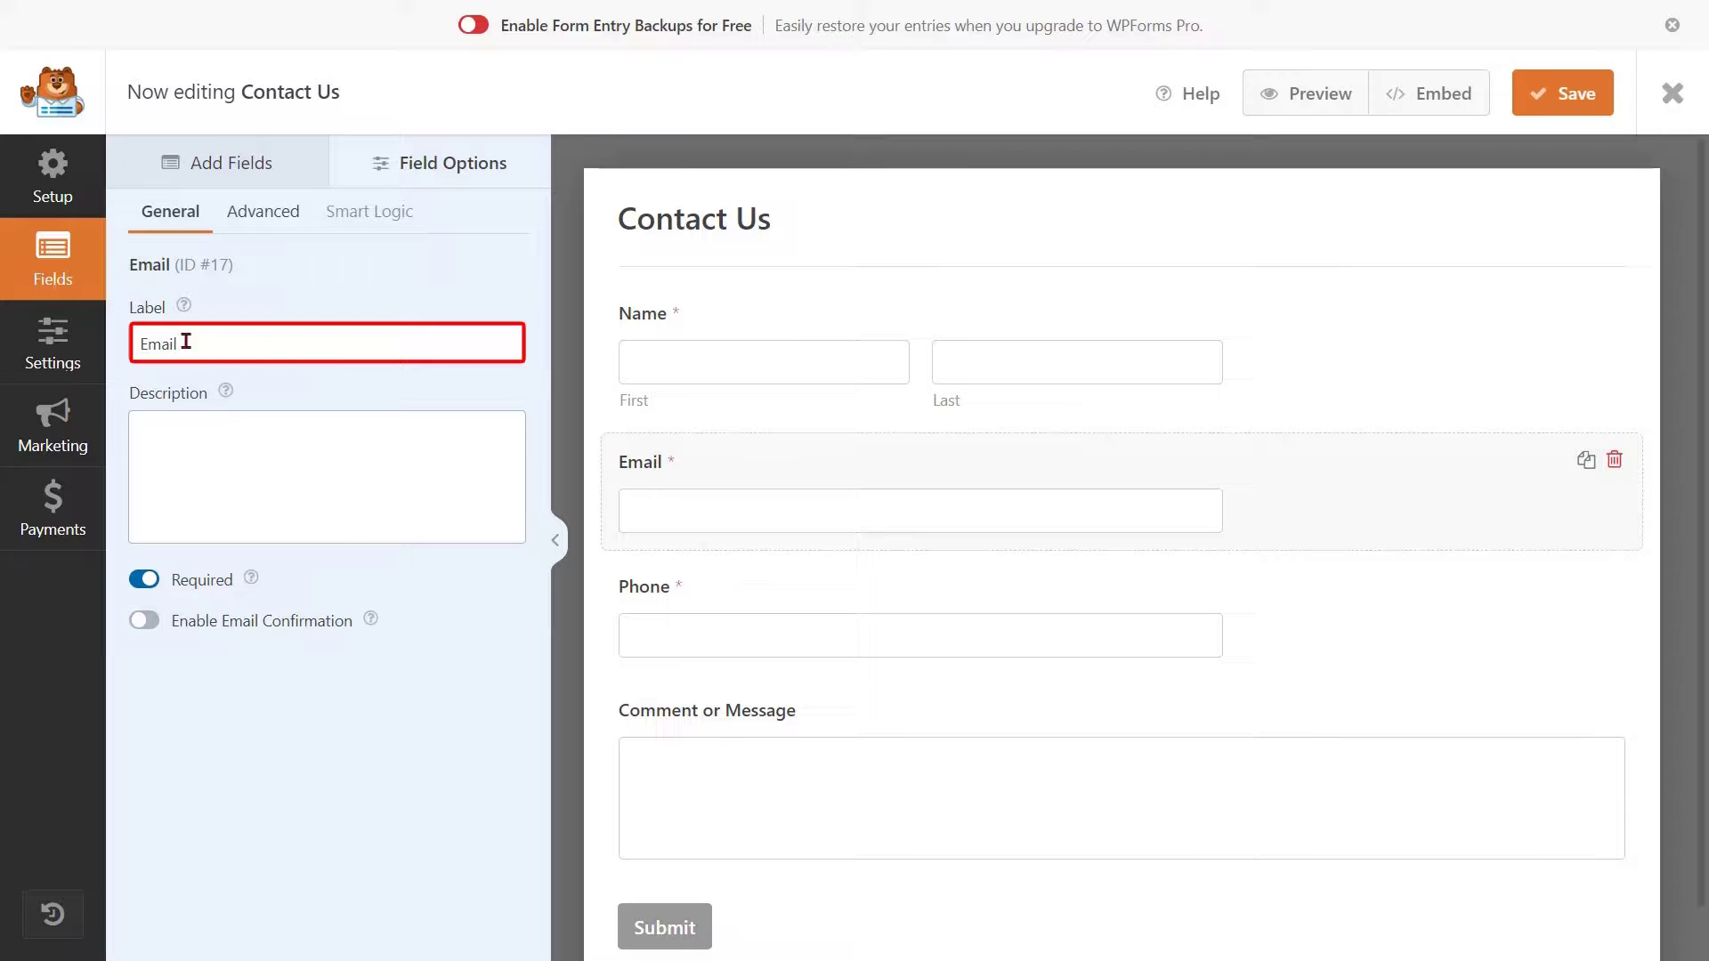
{"action": "left_click_drag", "start_coordinate": [186, 343], "coordinate": [127, 351]}
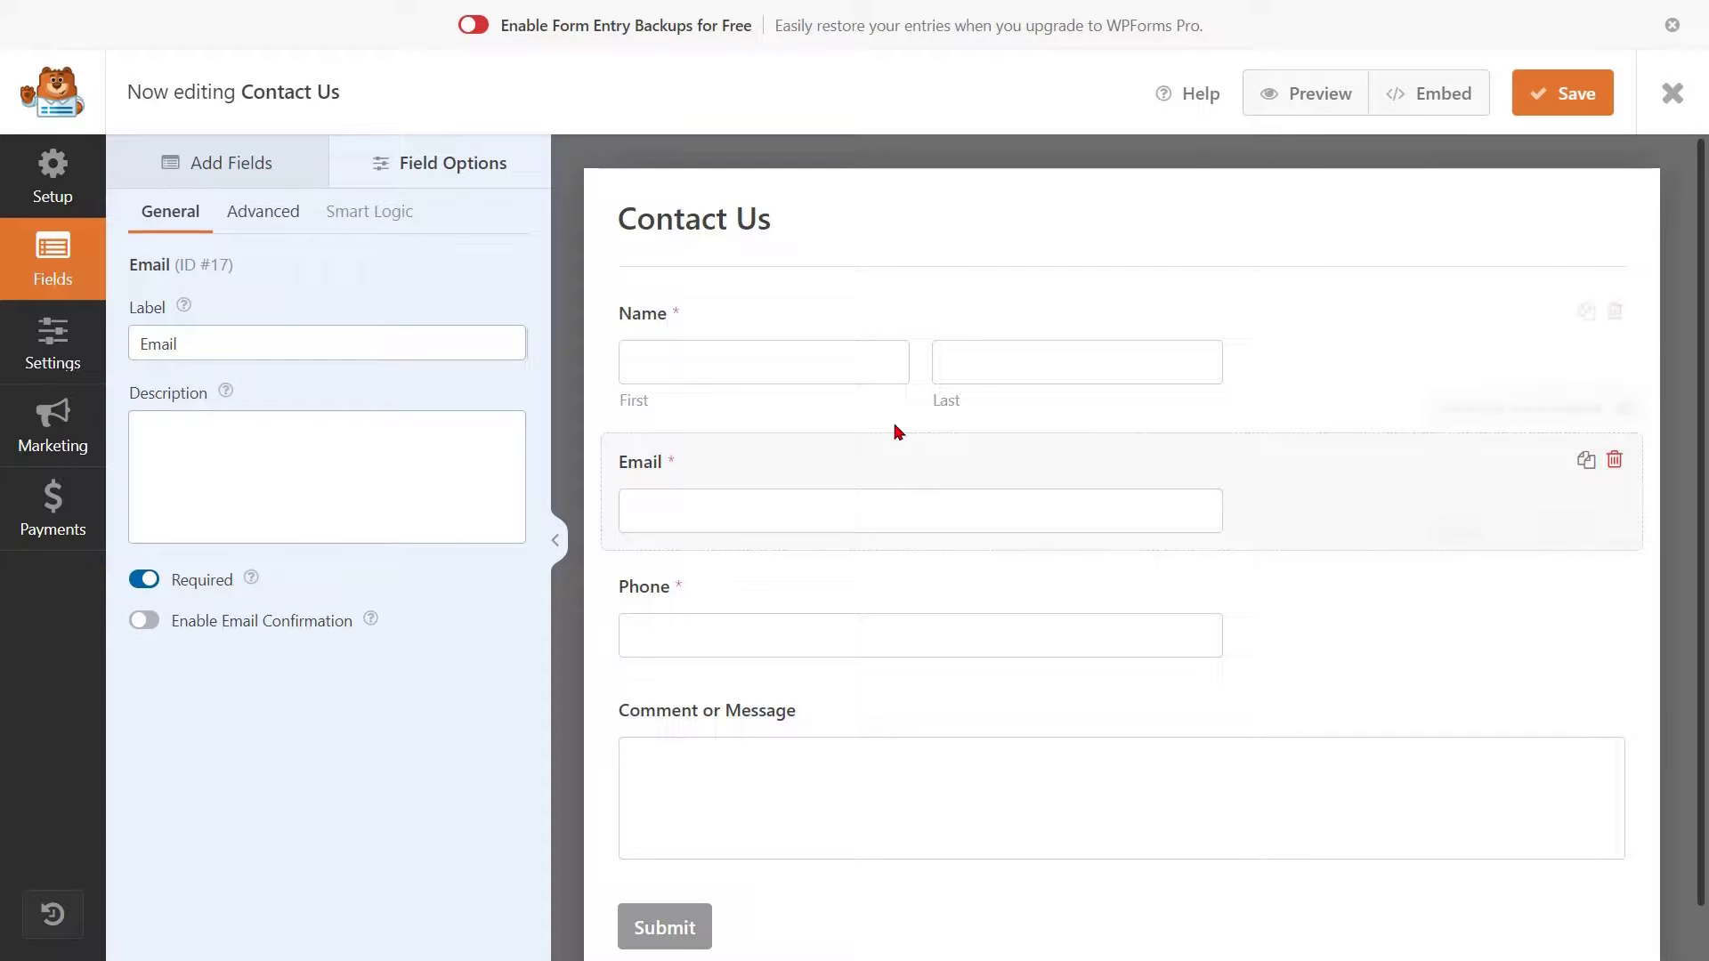
{"action": "left_click", "coordinate": [1553, 95]}
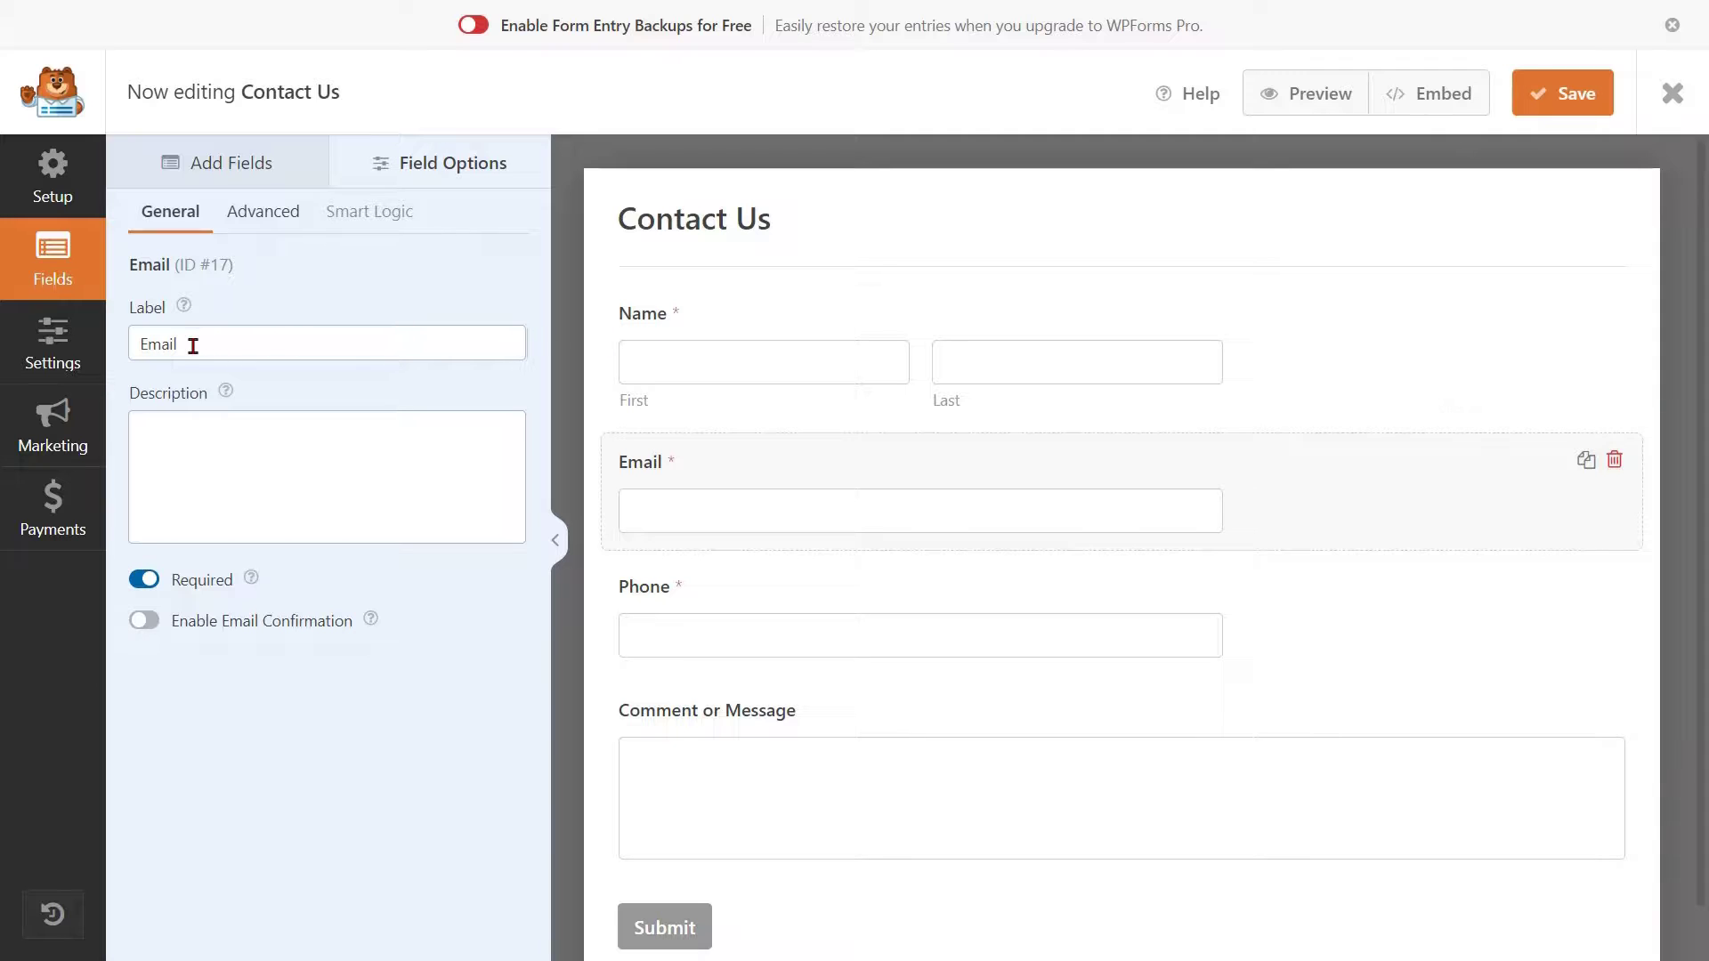
{"action": "left_click_drag", "start_coordinate": [181, 343], "coordinate": [133, 343]}
{"action": "key", "text": "ctrl+c"}
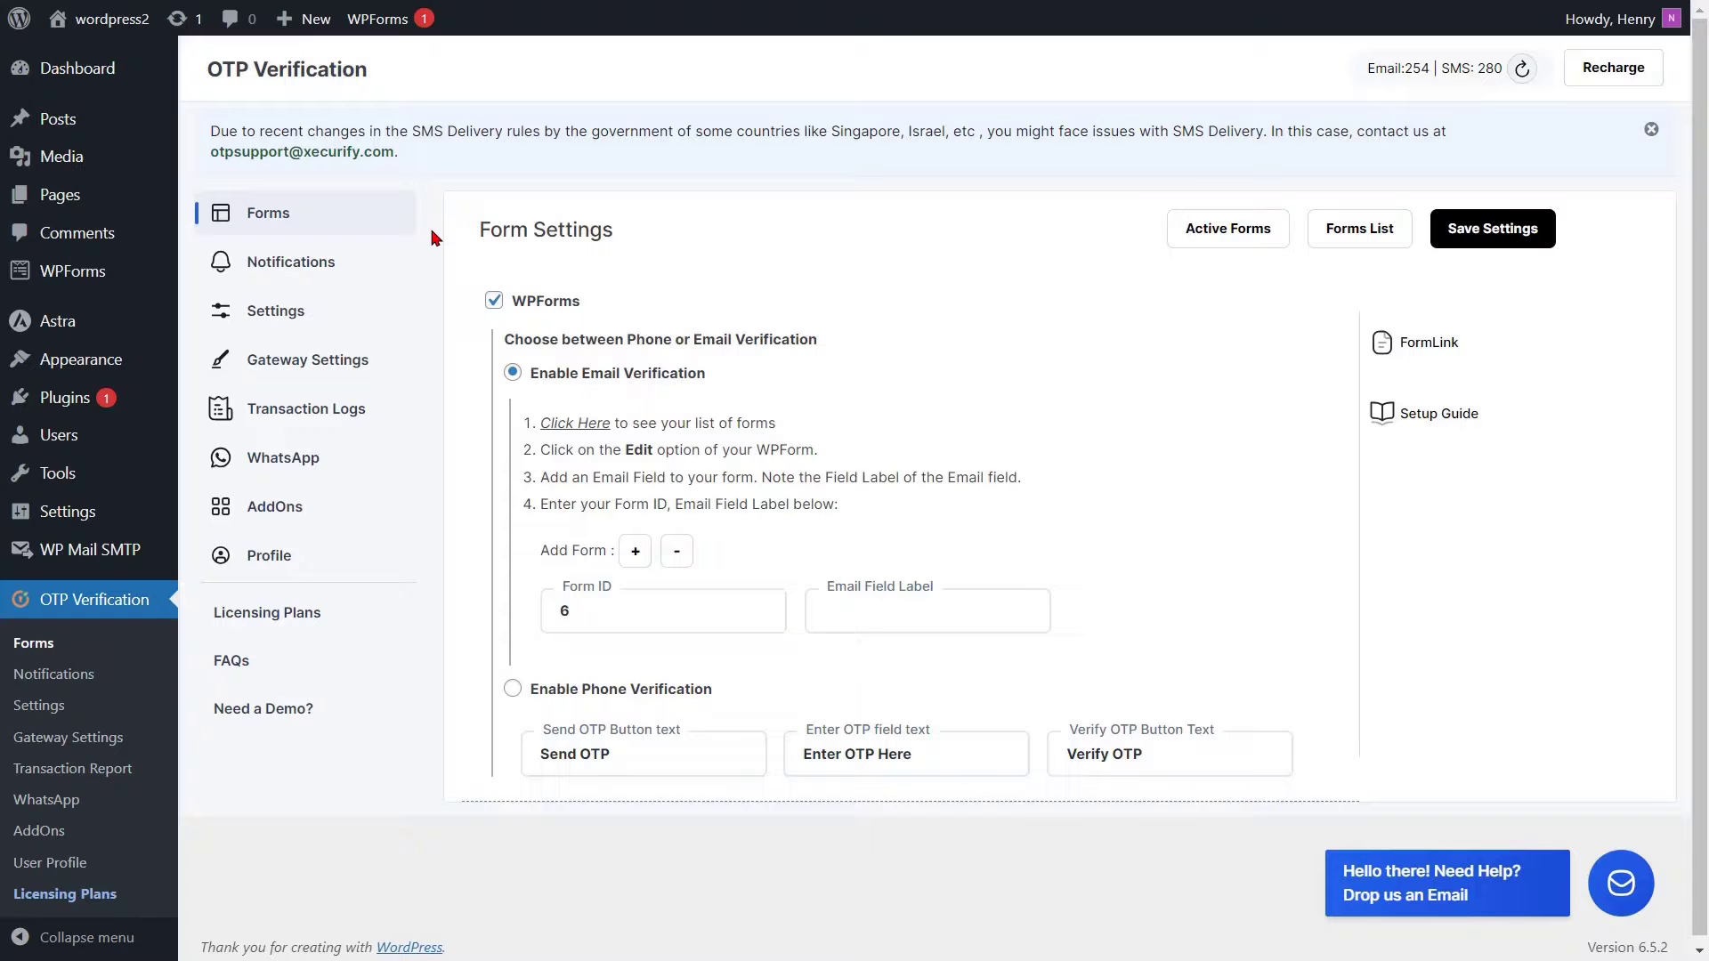
Paste 'Email' into the Email Field Label for form 6 and save the settings.
{"action": "left_click", "coordinate": [850, 614]}
{"action": "key", "text": "ctrl+v"}
{"action": "left_click", "coordinate": [842, 655]}
{"action": "left_click", "coordinate": [1497, 231]}
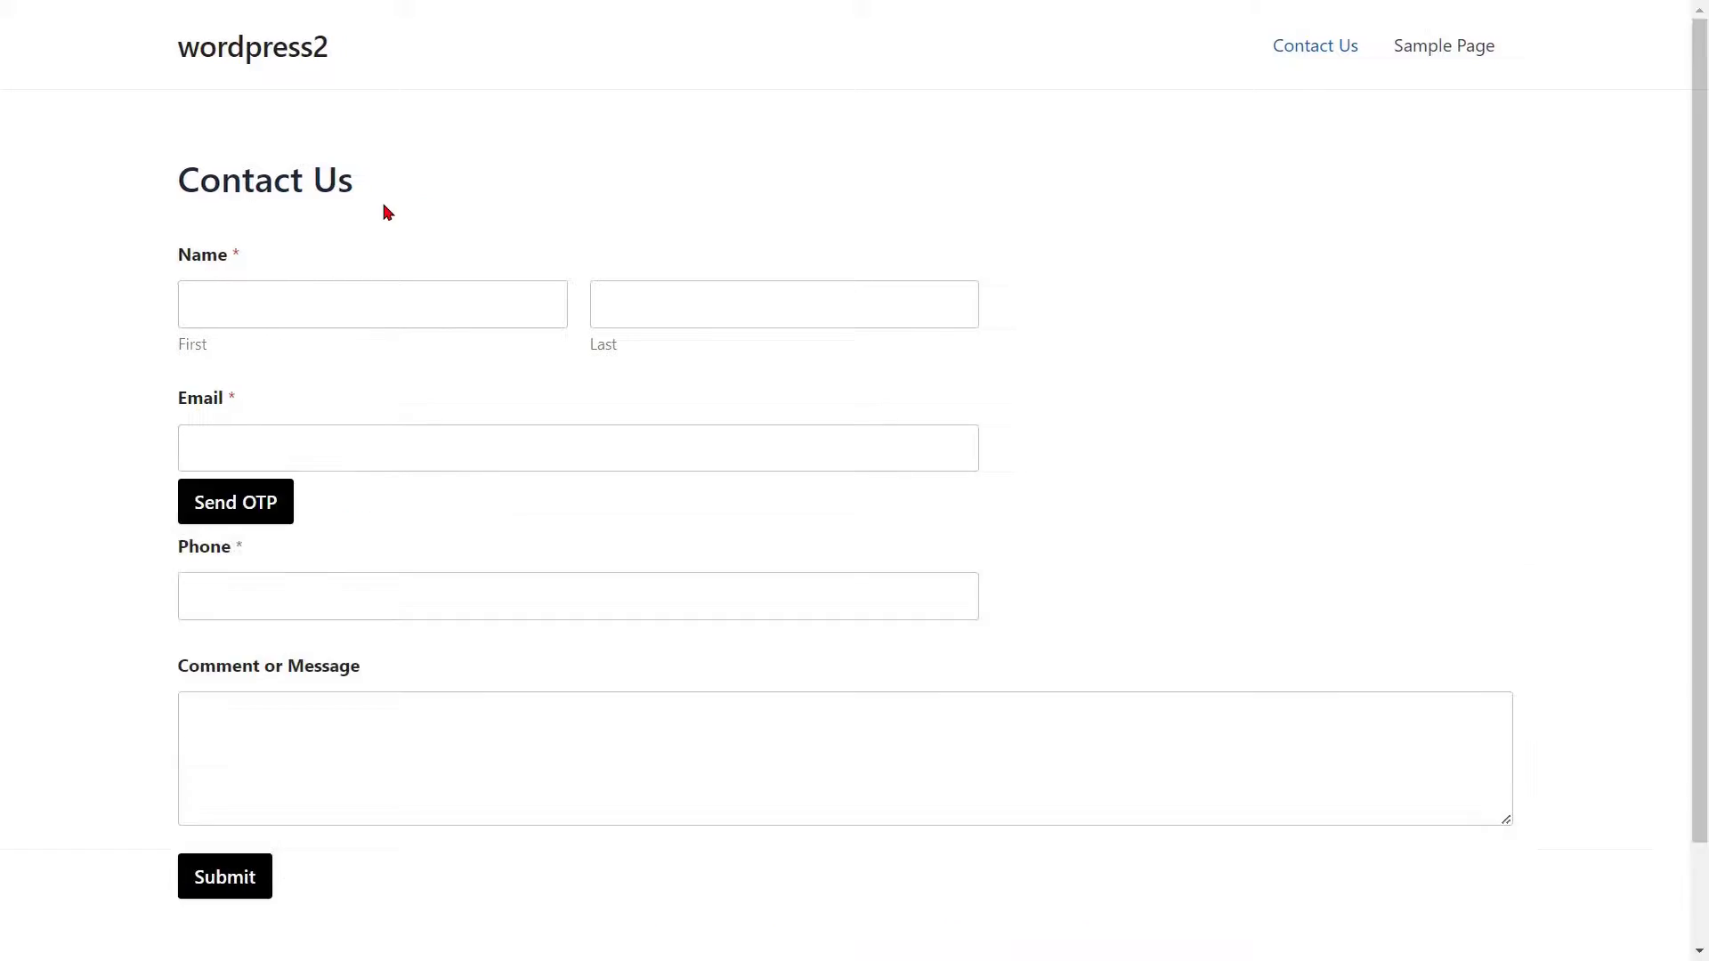
Fill in the contact's first and last name on the Contact Us form.
{"action": "scroll", "coordinate": [391, 212], "scroll_direction": "down", "scroll_amount": 2}
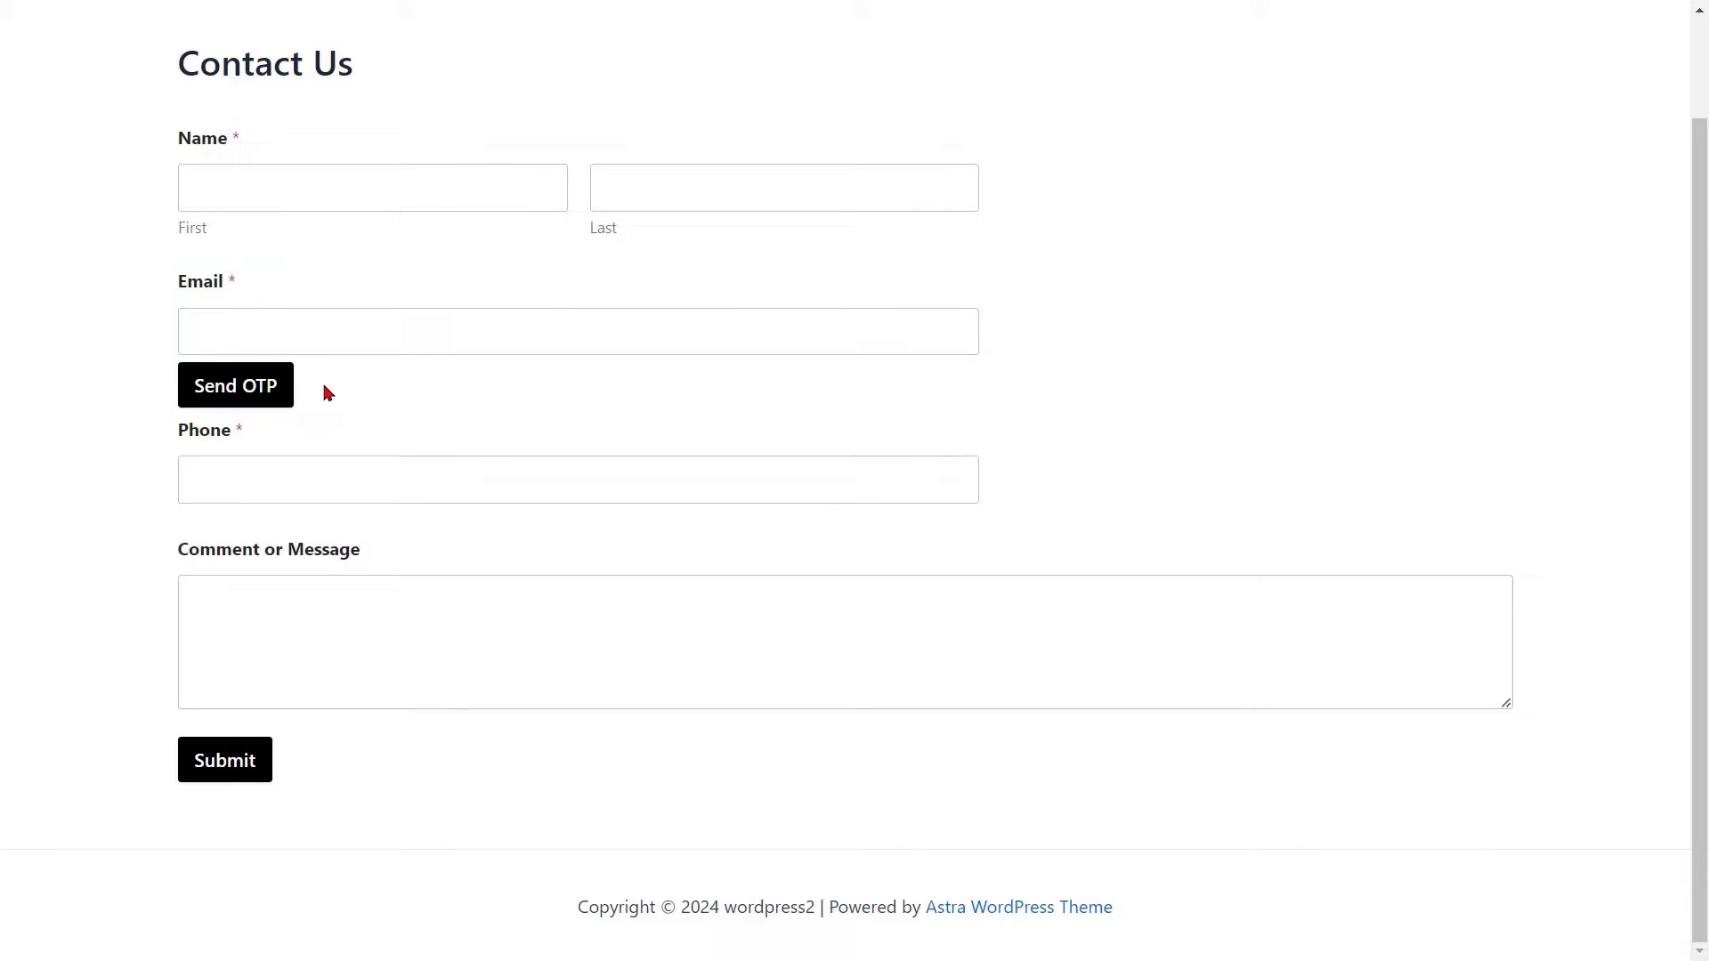
{"action": "left_click", "coordinate": [236, 190]}
{"action": "type", "text": "John"}
{"action": "left_click", "coordinate": [594, 199]}
{"action": "type", "text": "Sm"}
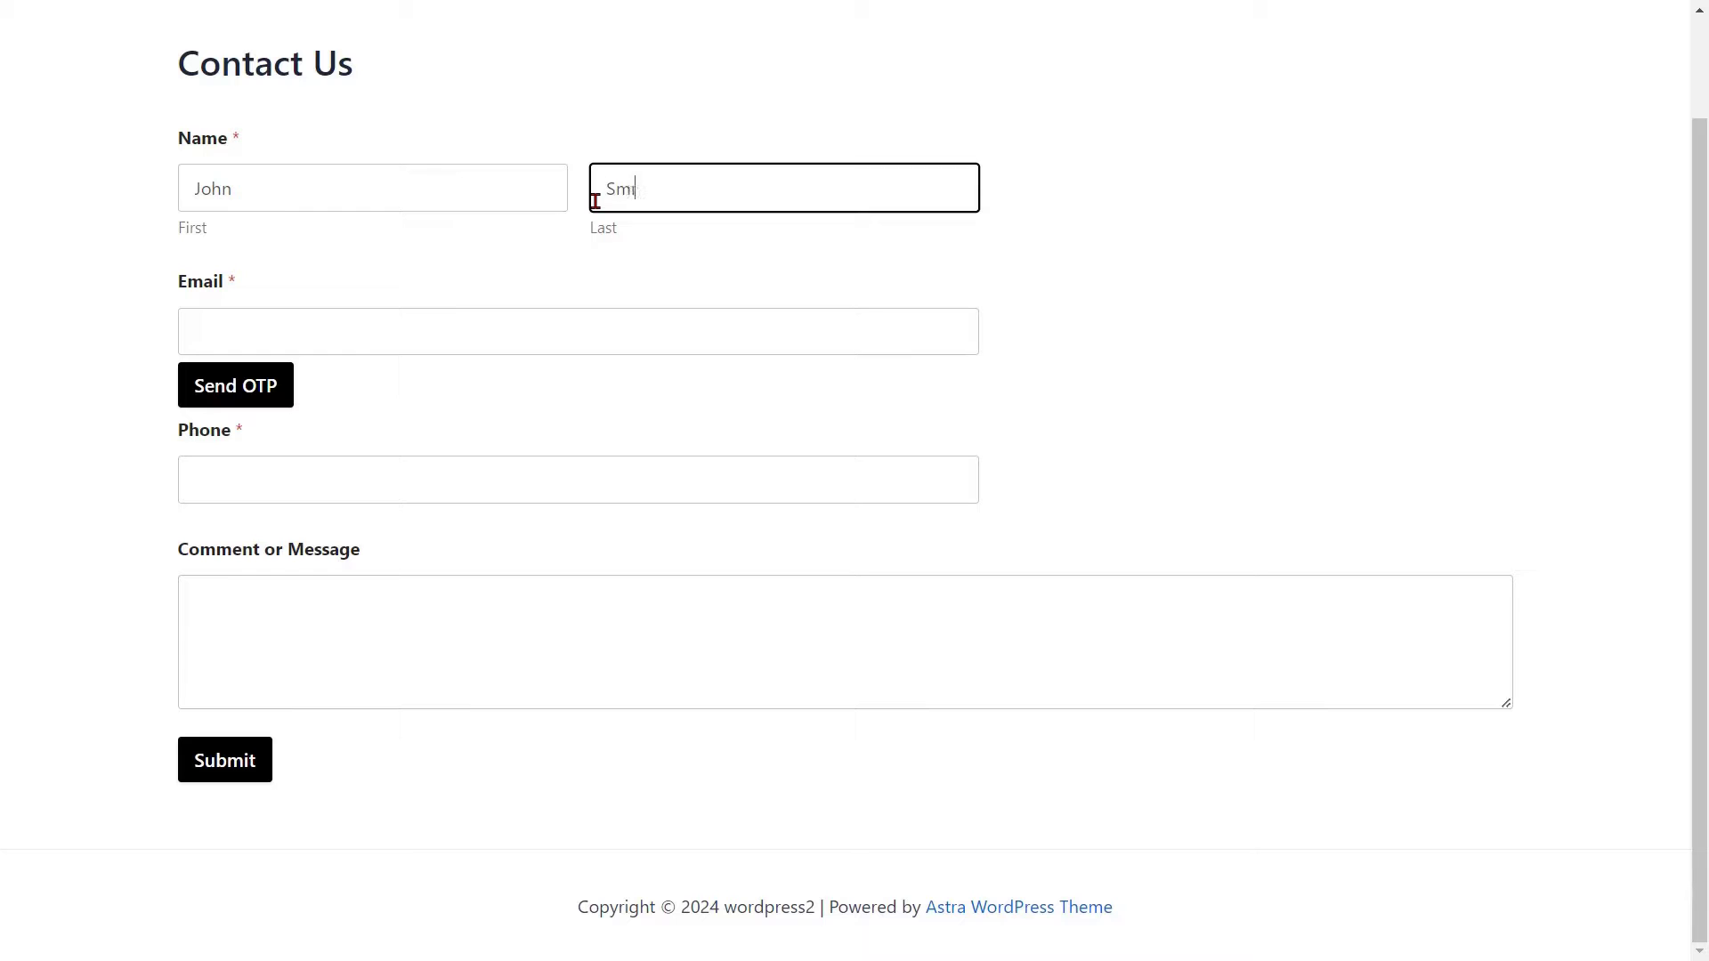
{"action": "type", "text": "ith"}
Enter the contact's e-mail, request an OTP, then enter and verify the emailed code.
{"action": "left_click", "coordinate": [233, 326]}
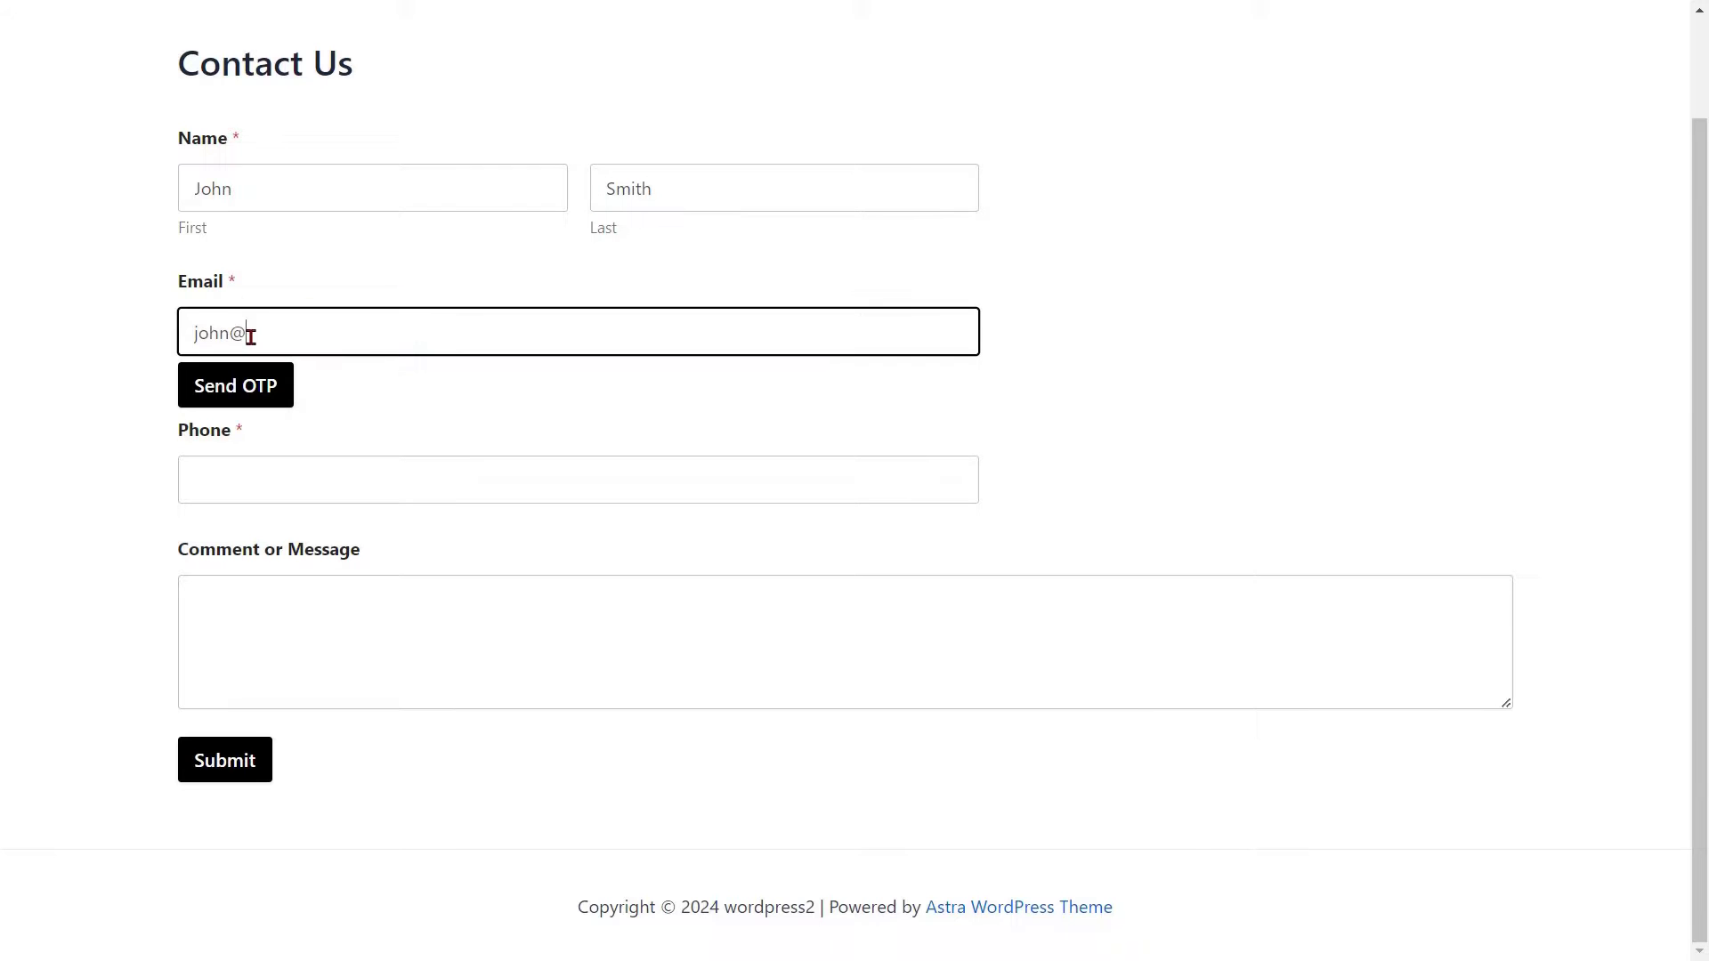
{"action": "left_click", "coordinate": [277, 388]}
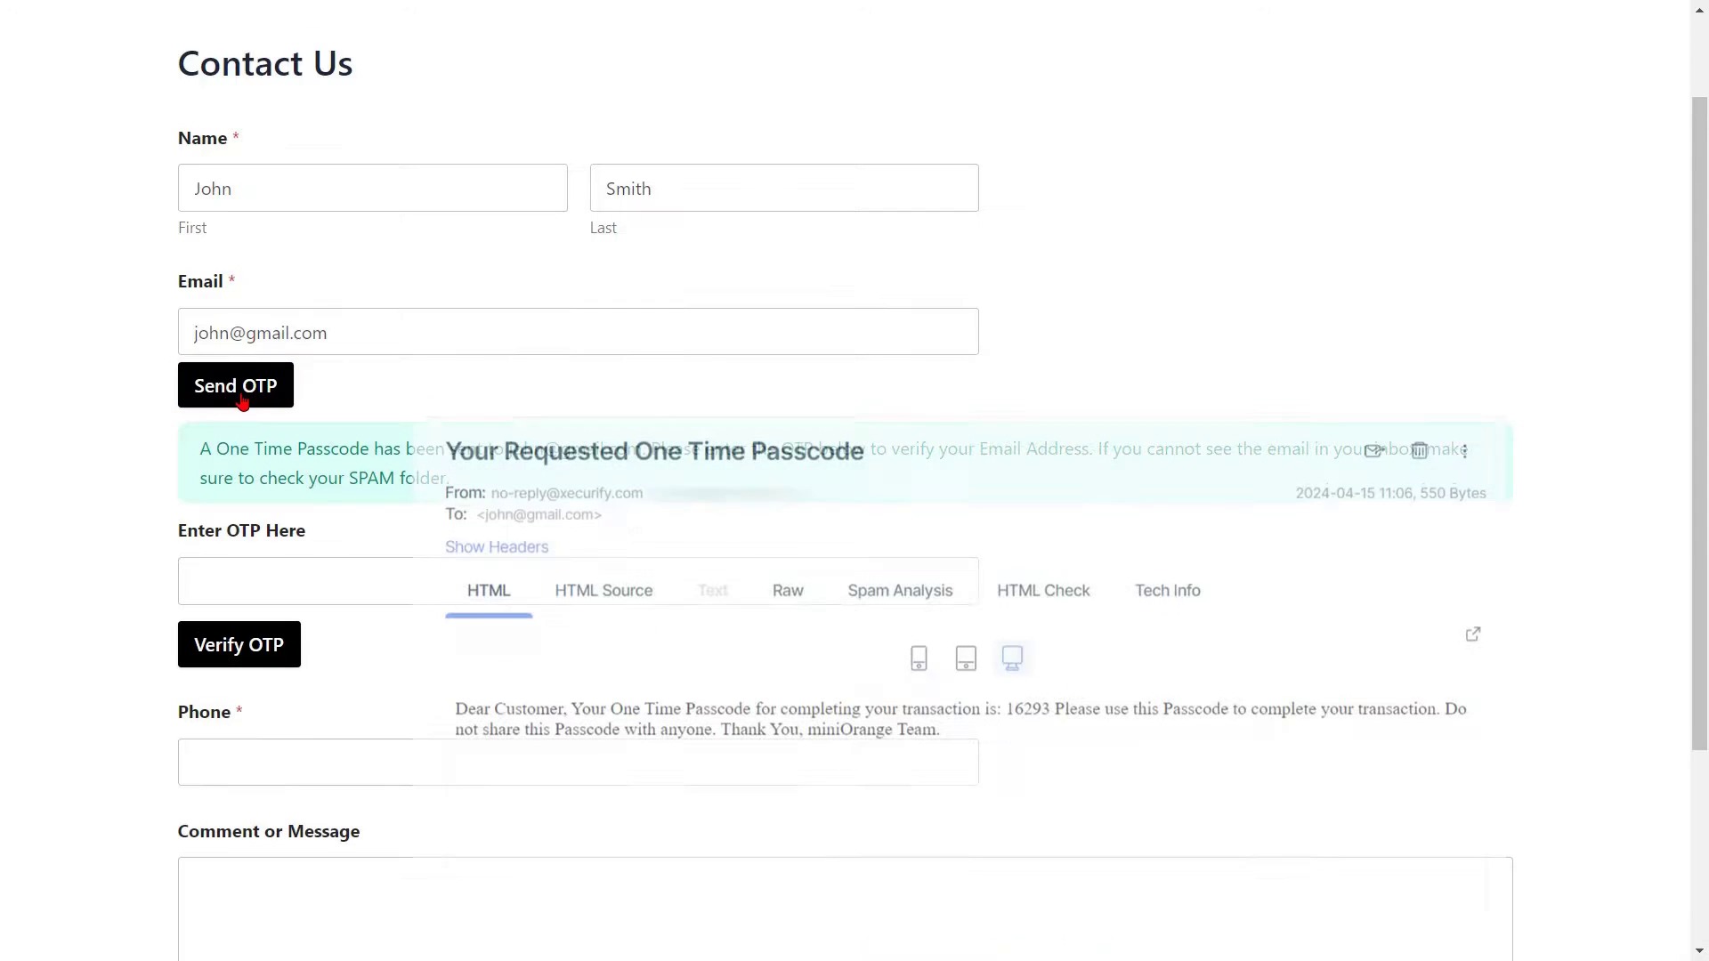
{"action": "left_click", "coordinate": [229, 580]}
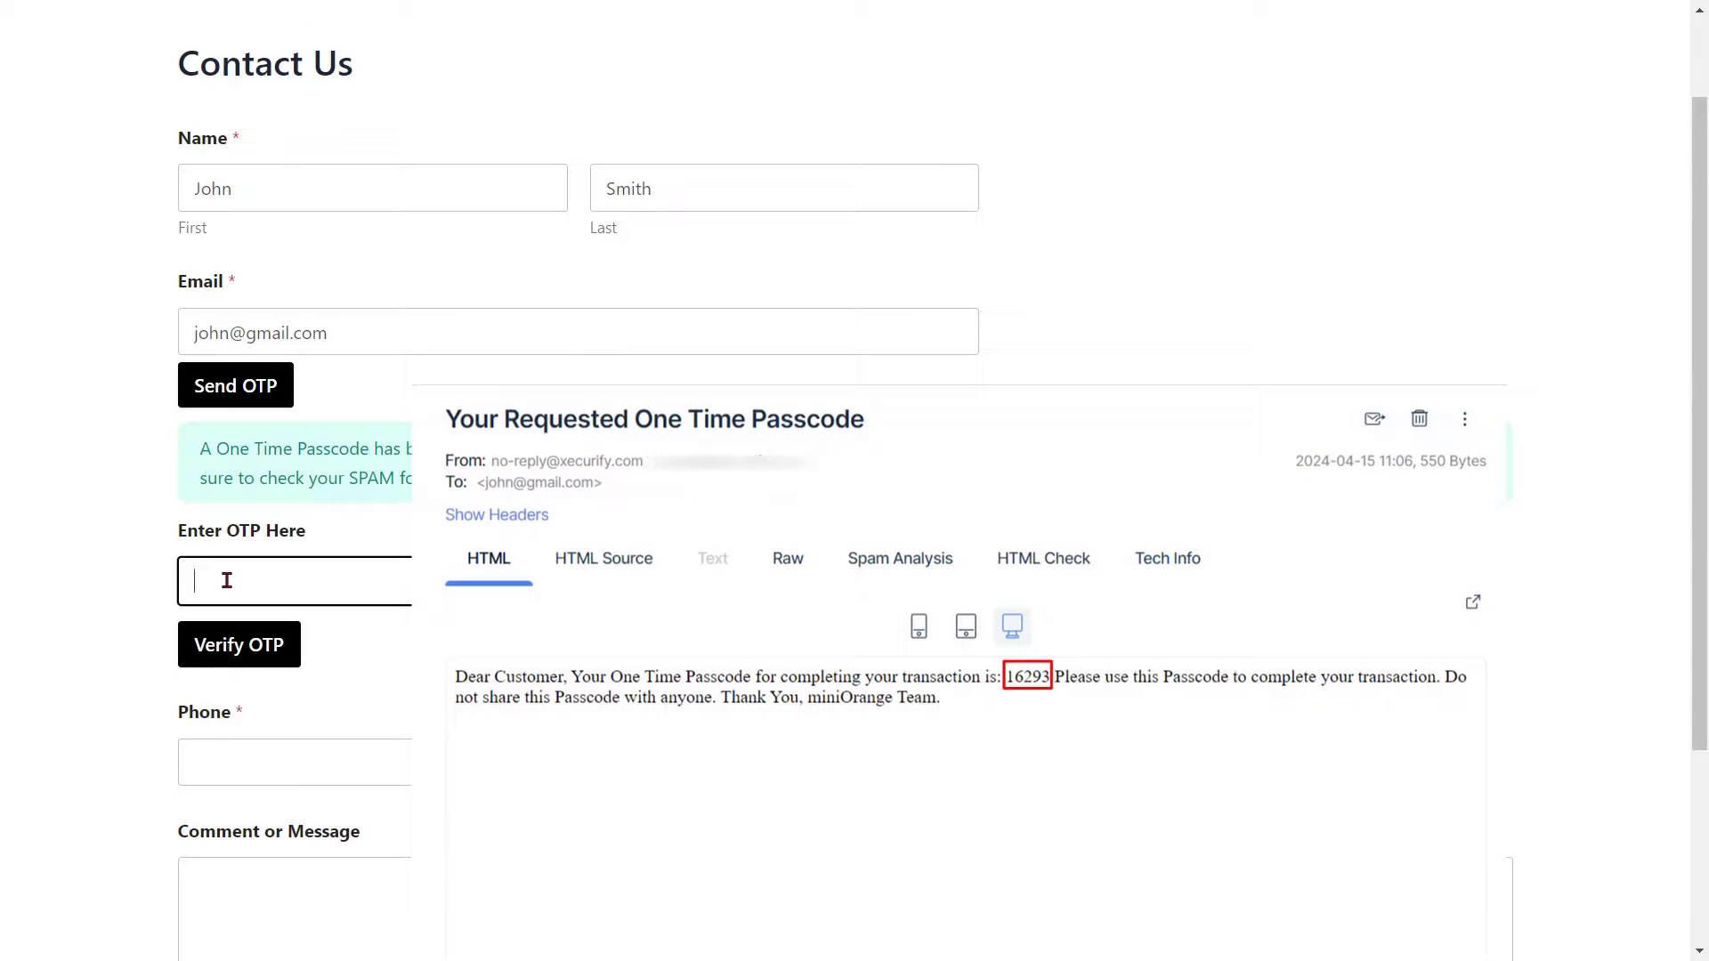
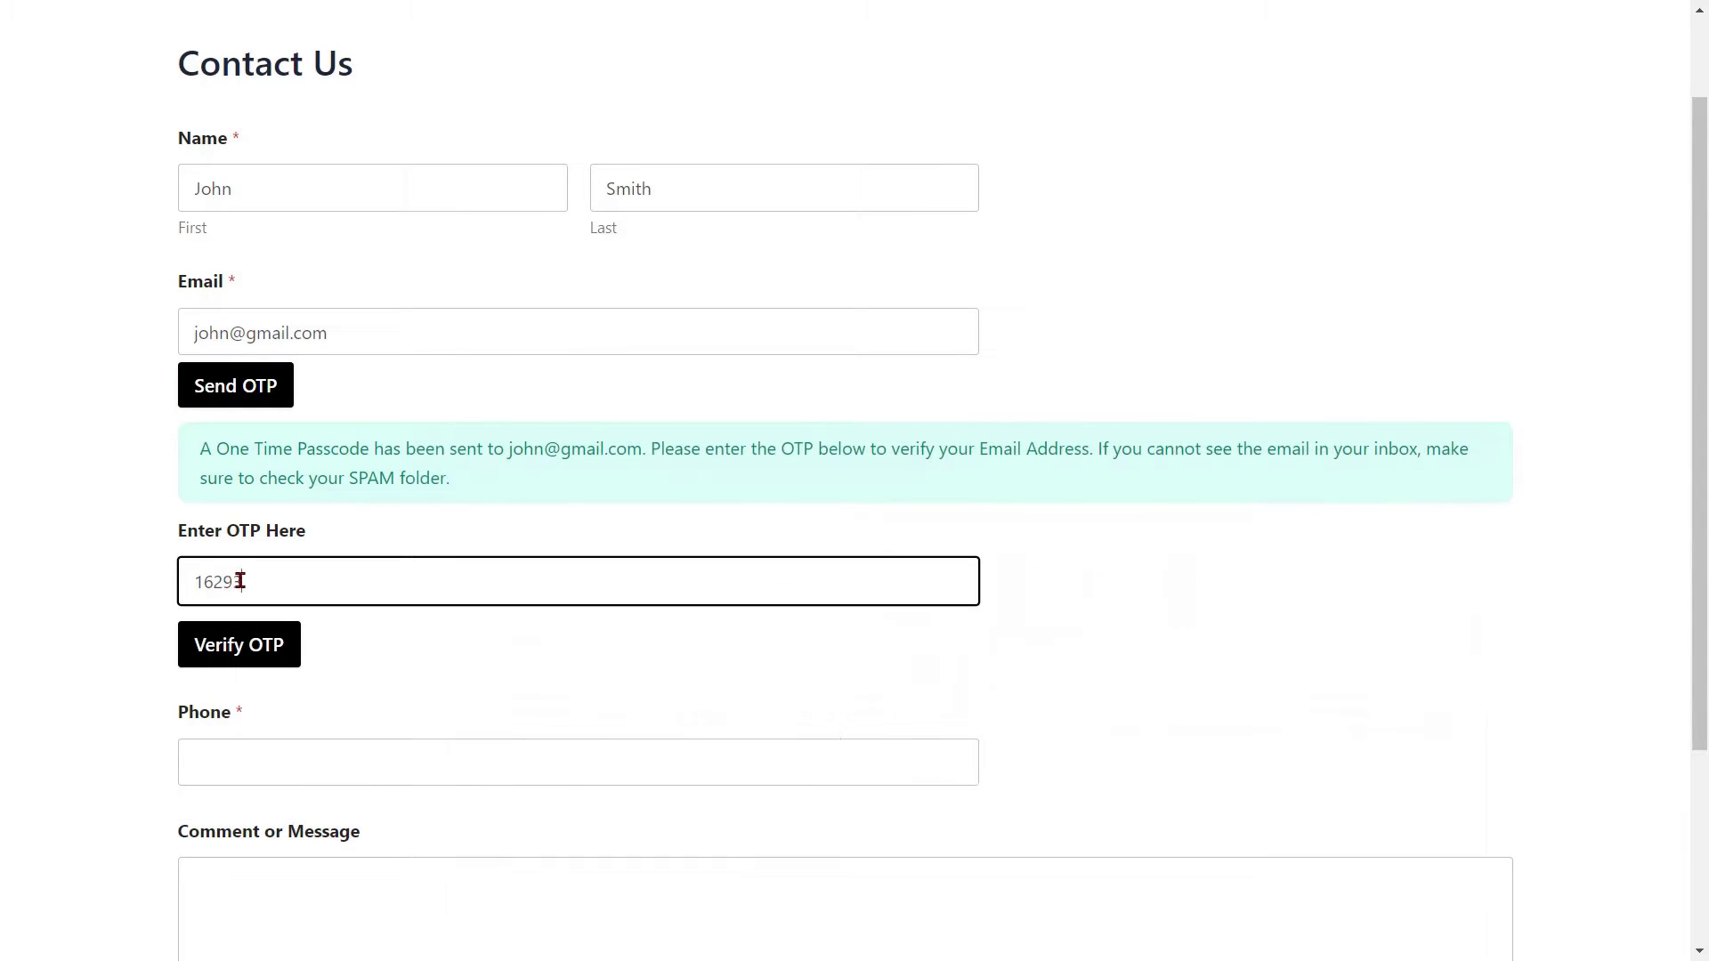
{"action": "left_click", "coordinate": [244, 648]}
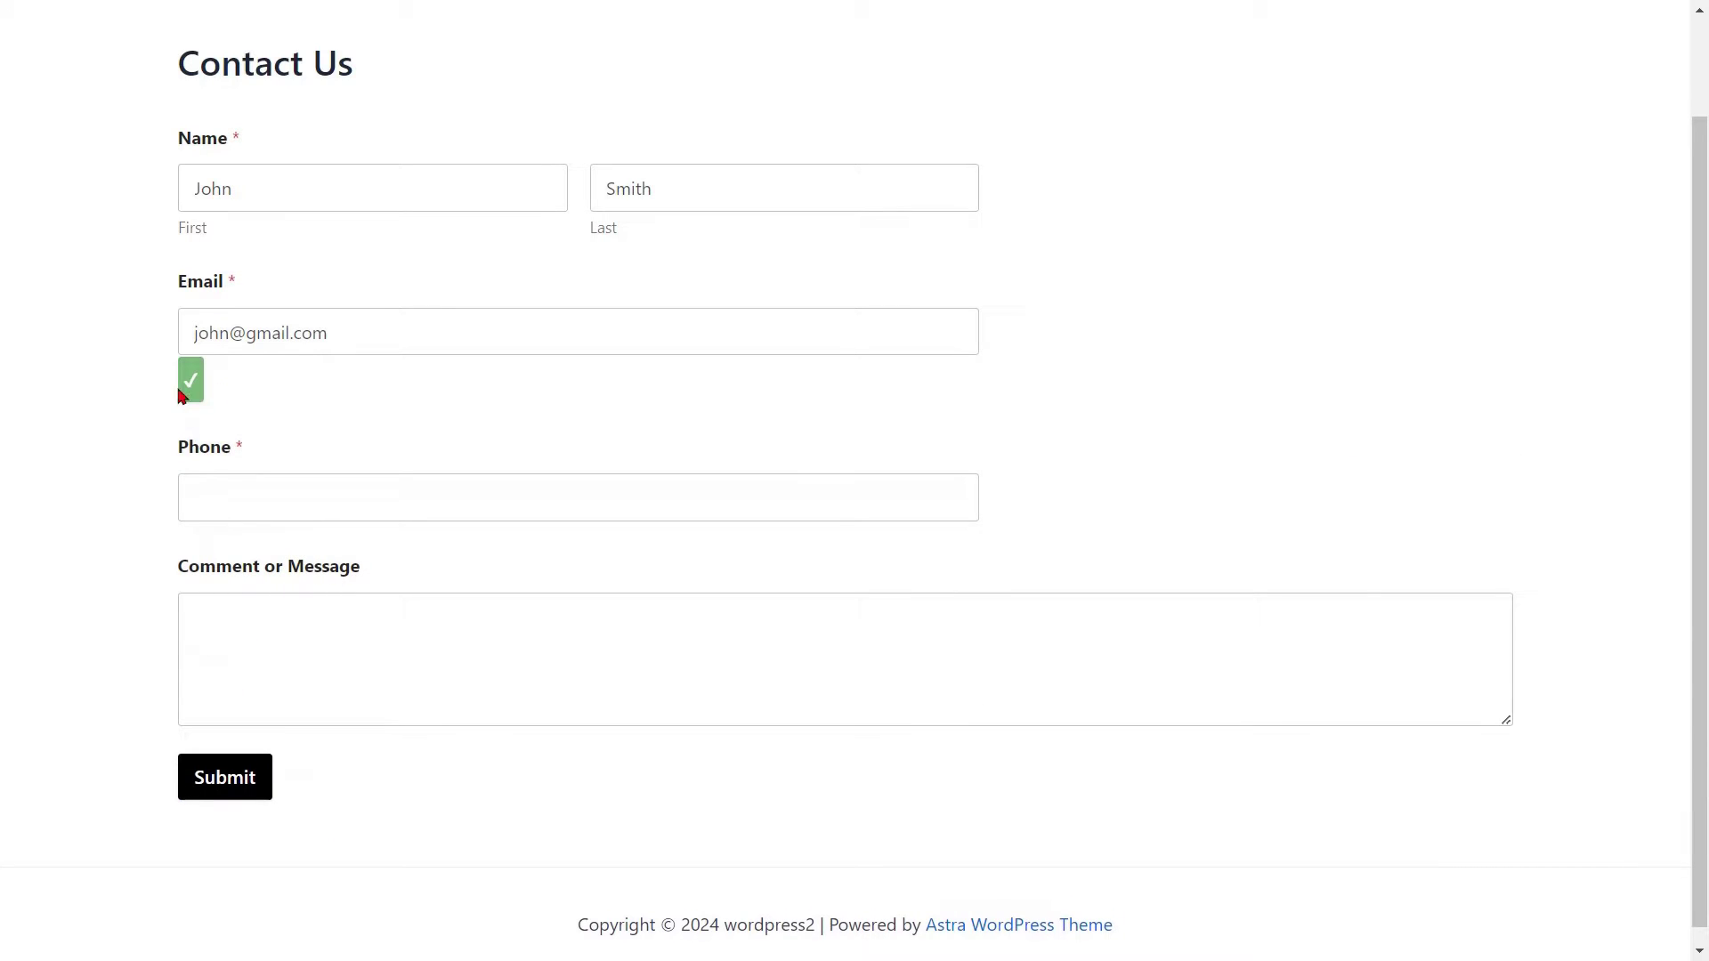
Fill the phone field and comment 'Enter text message.', then submit the form.
{"action": "left_click", "coordinate": [213, 500]}
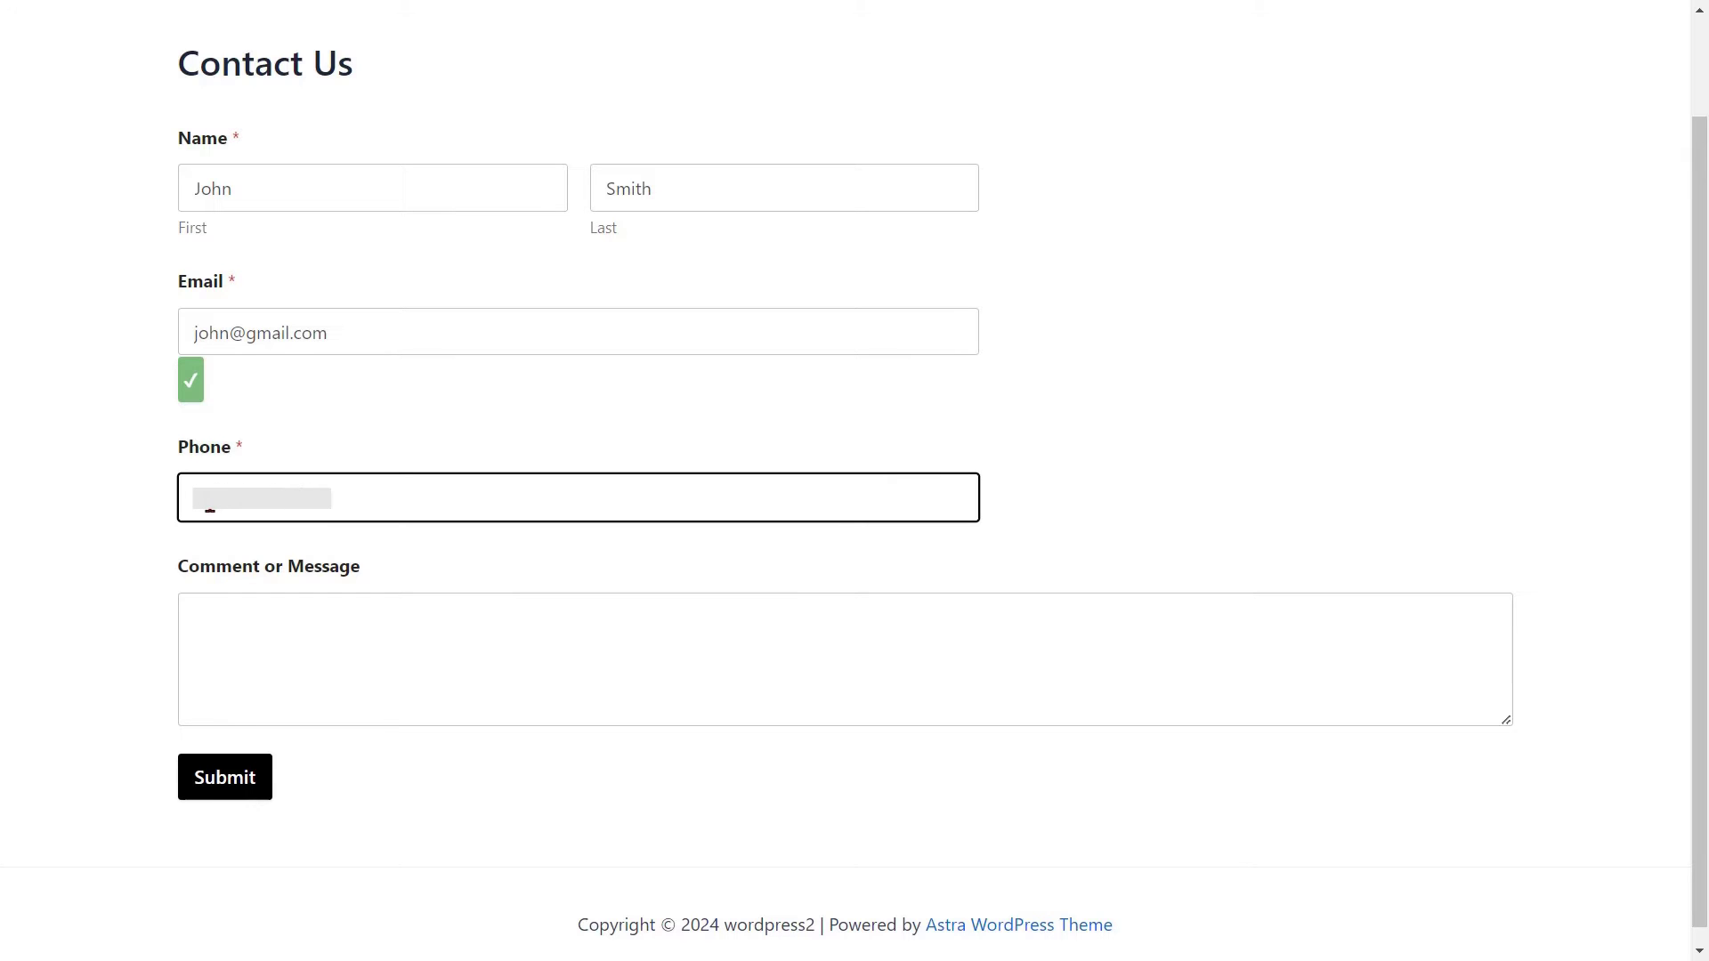
{"action": "left_click", "coordinate": [208, 609]}
{"action": "type", "text": "Enter text message."}
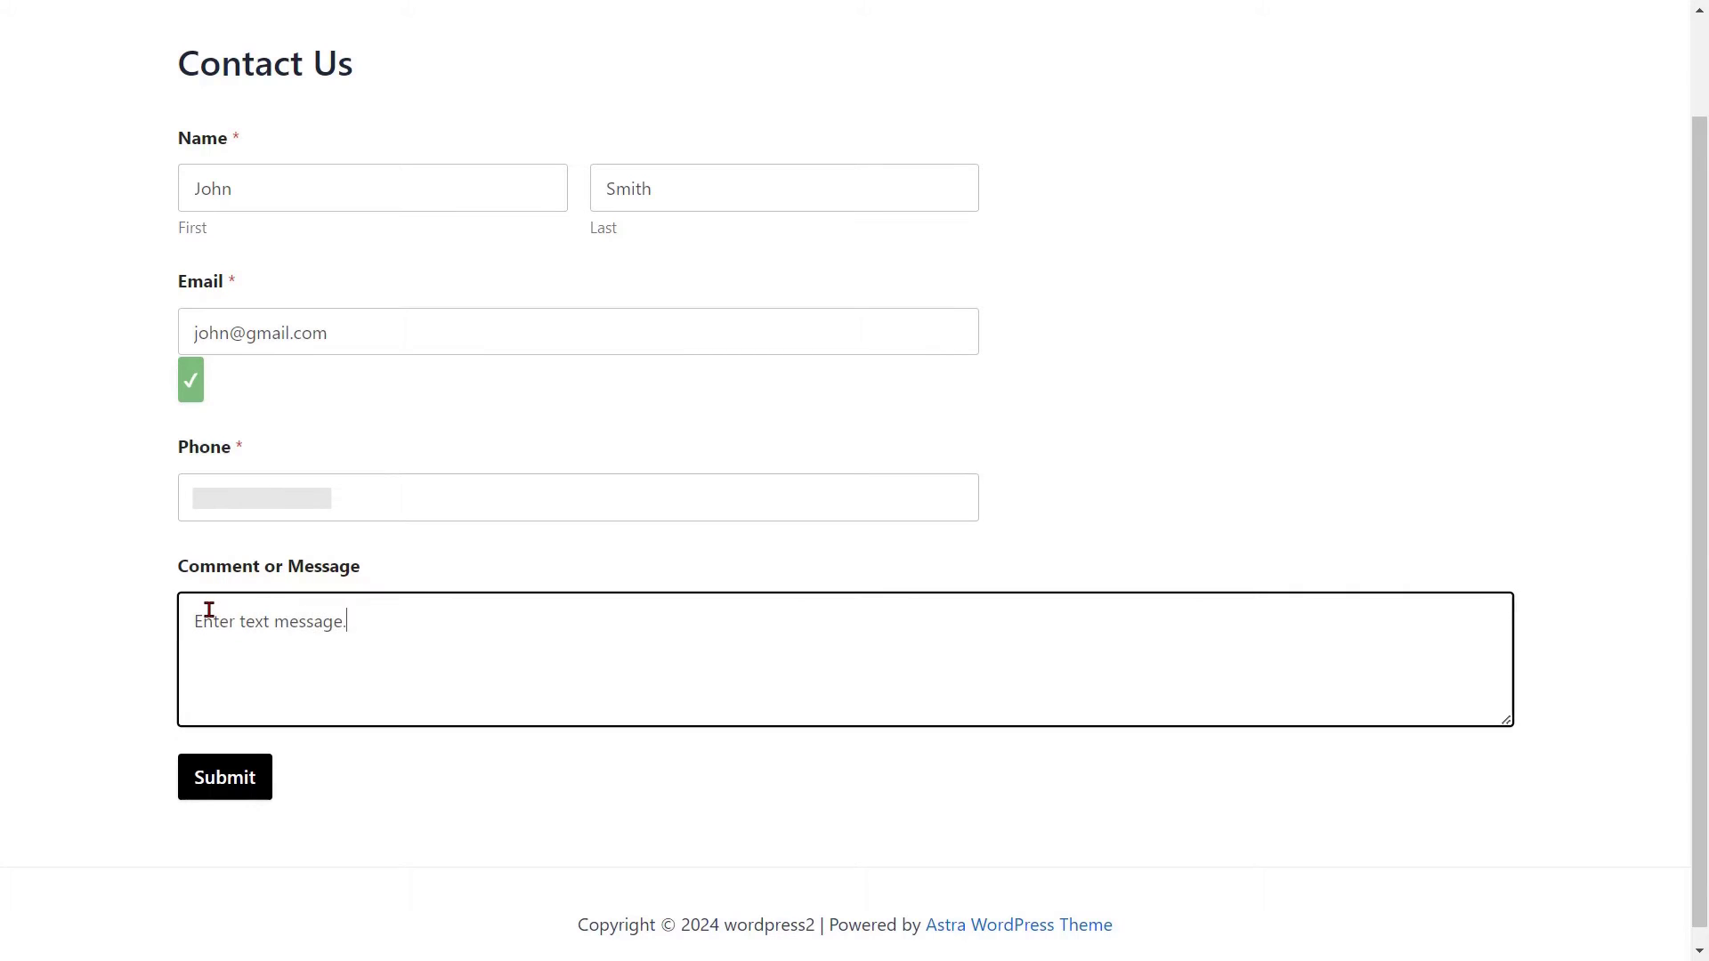
{"action": "left_click", "coordinate": [229, 786]}
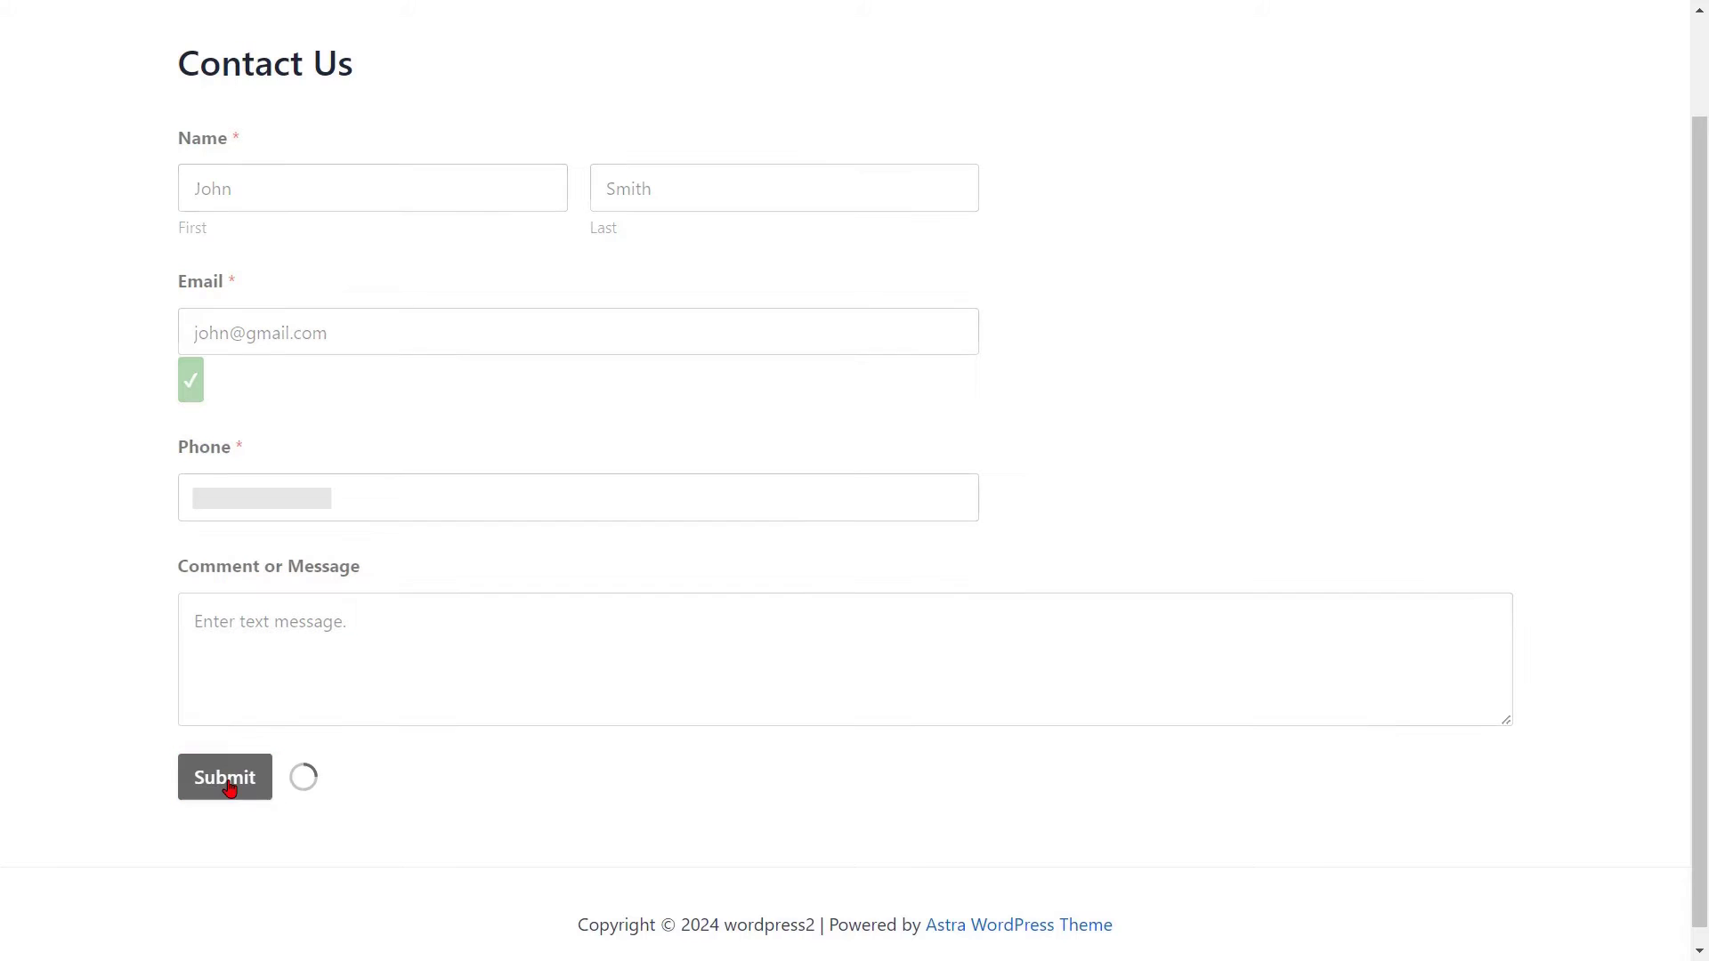